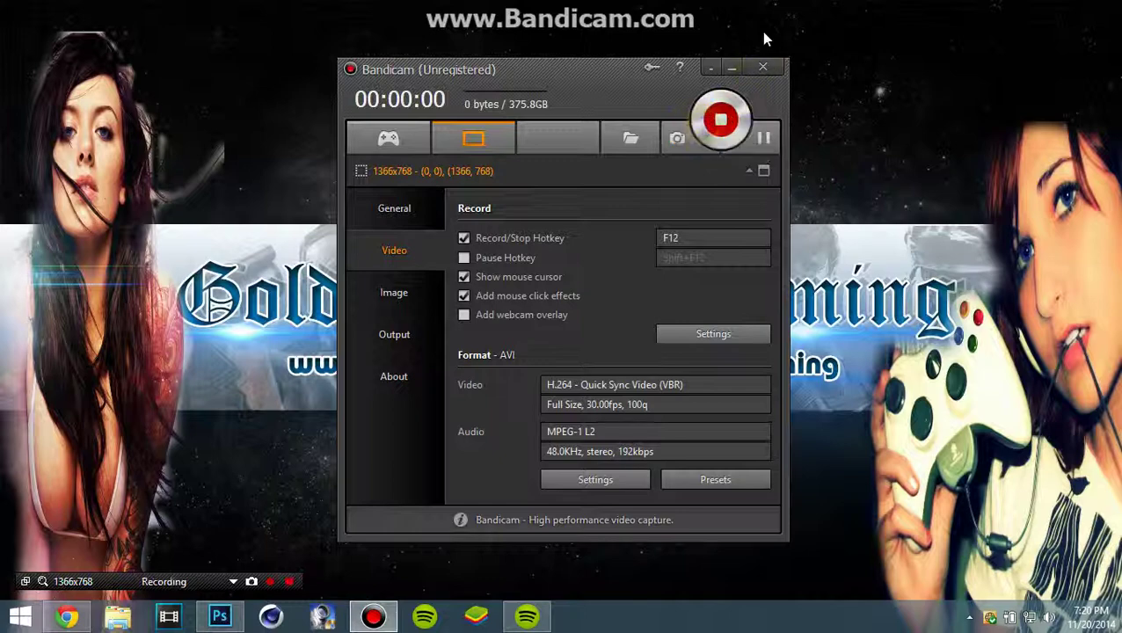
Start a song playing in Spotify, then bring up Photoshop with an empty workspace.
click(732, 71)
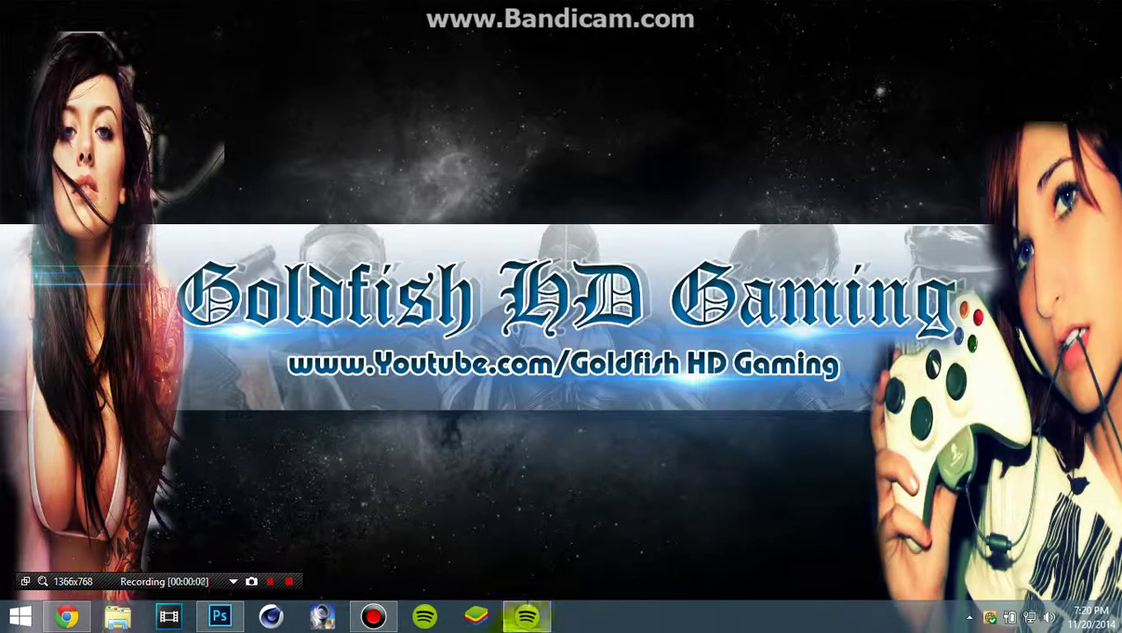
click(527, 617)
click(47, 554)
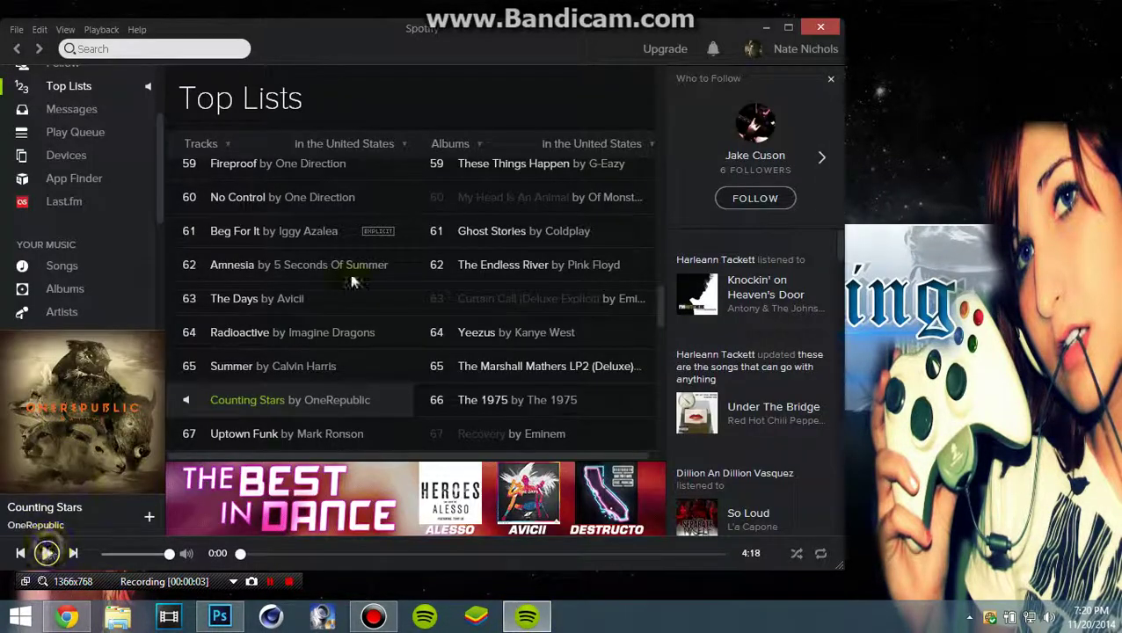
click(766, 30)
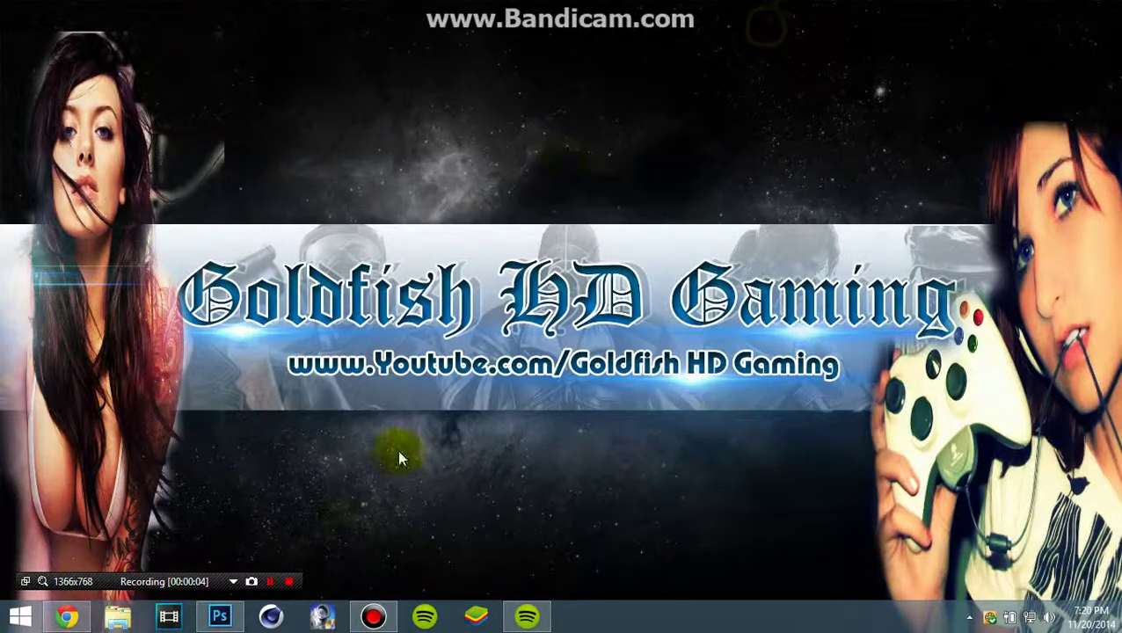
click(211, 616)
Open the girl's photo 20141120_103149.jpg from Pictures\2014-11-20.
click(52, 16)
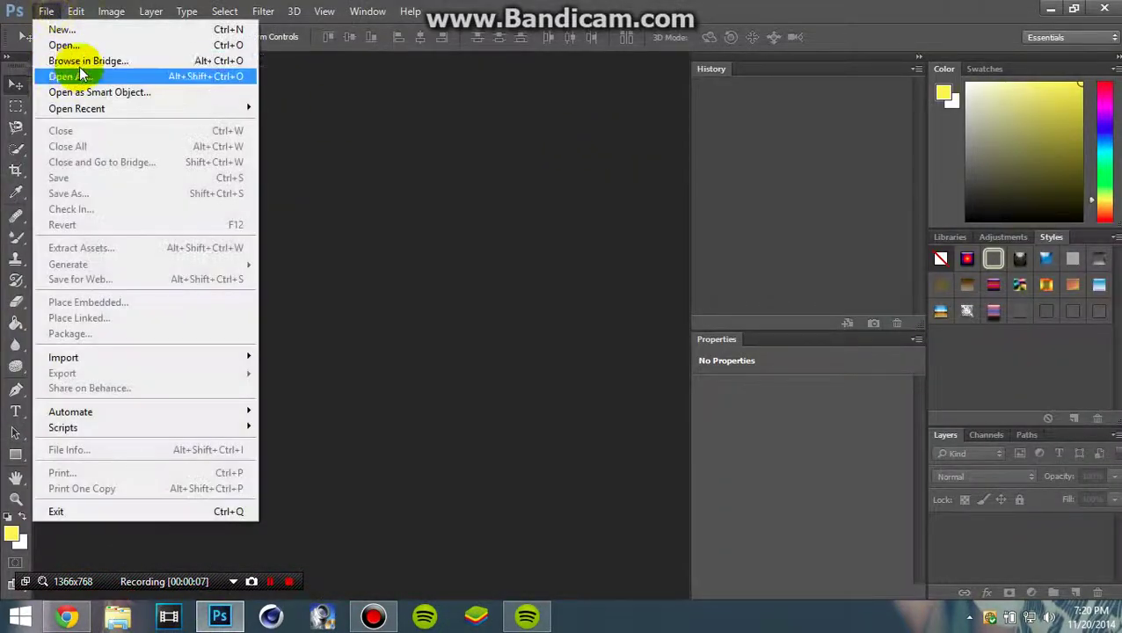
click(88, 42)
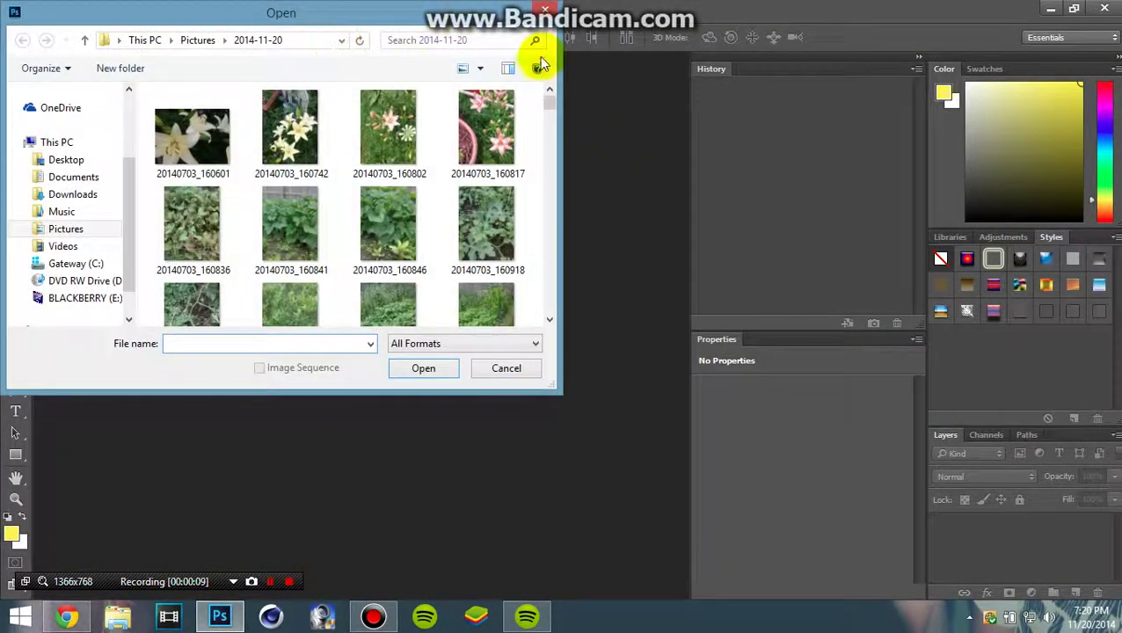
mouse_move(549, 102)
mouse_down()
mouse_move(548, 299)
mouse_move(558, 280)
mouse_up()
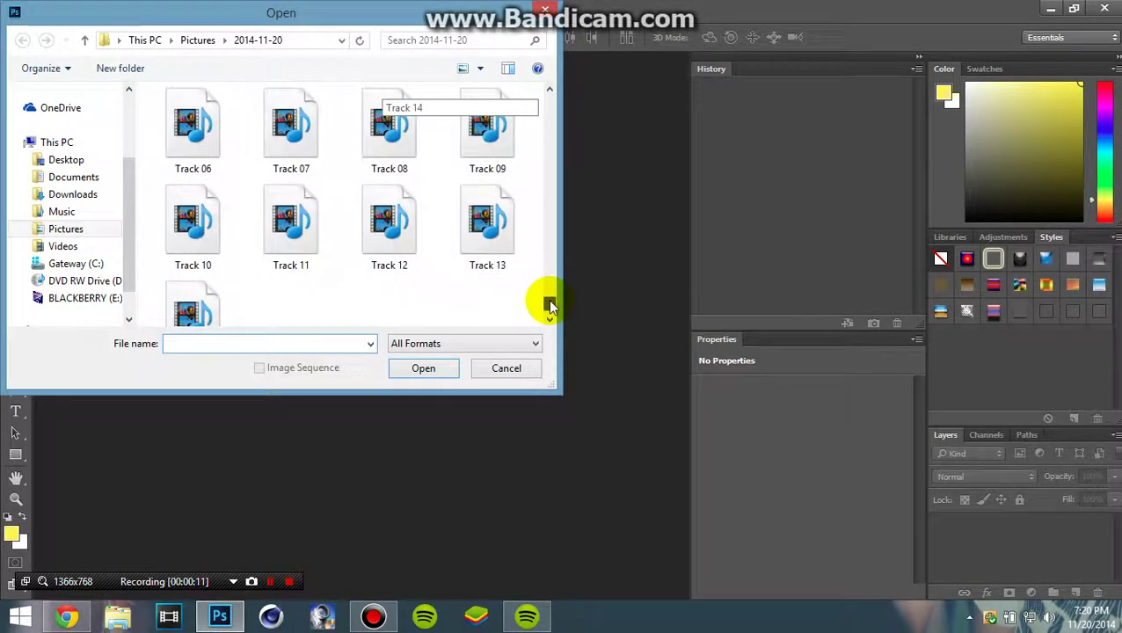
click(487, 218)
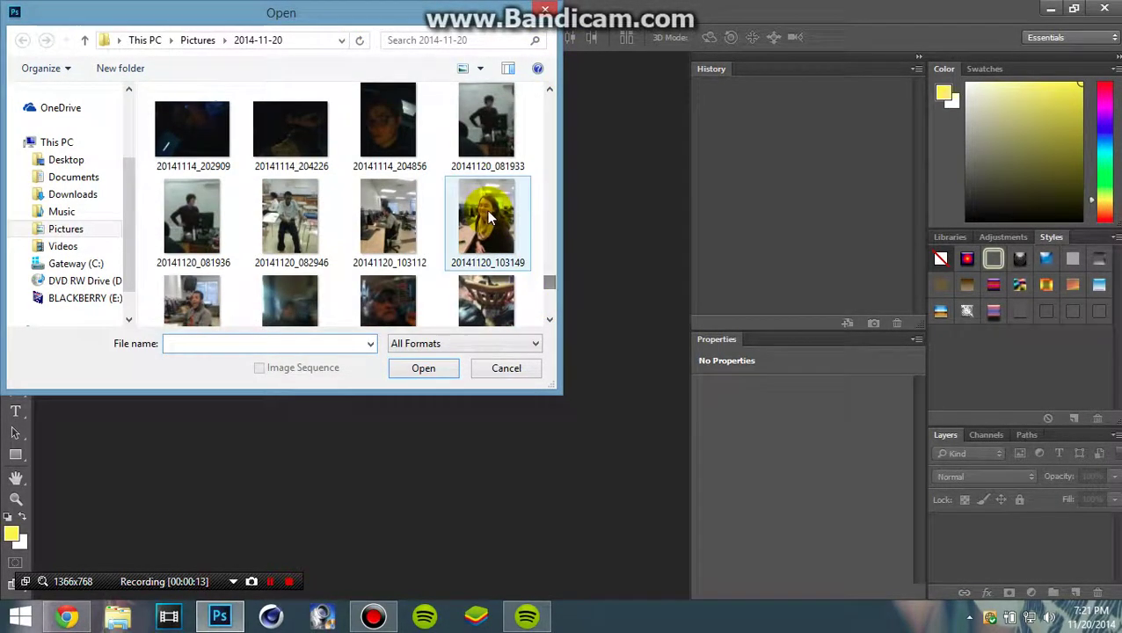
click(417, 370)
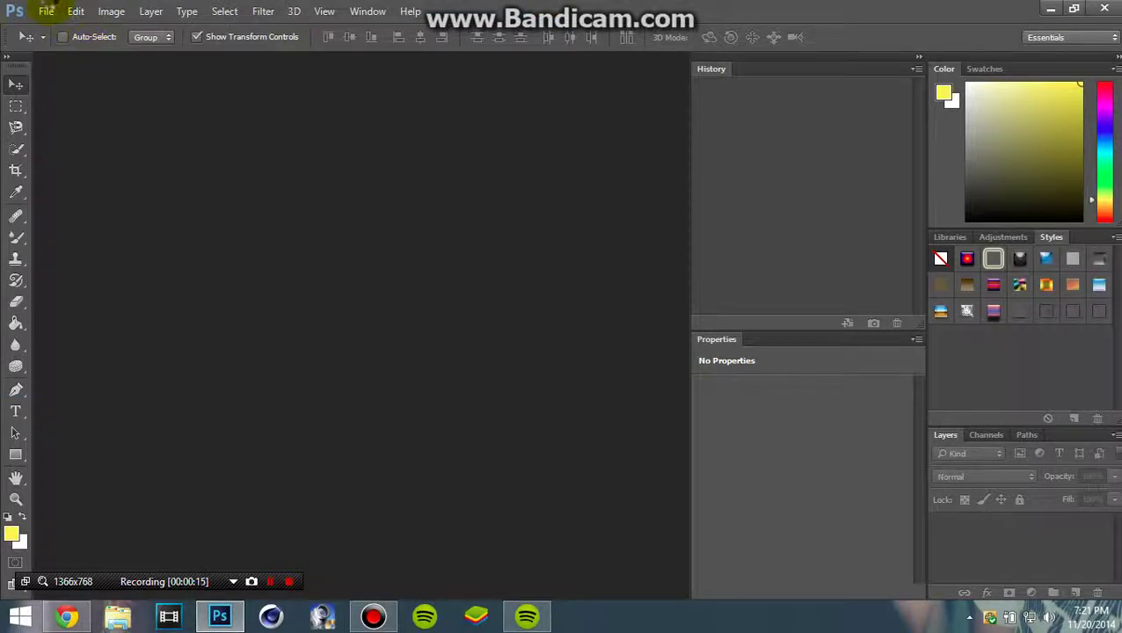
Open the boy's photo 20141120_103216.jpg as a second document.
click(45, 12)
click(62, 45)
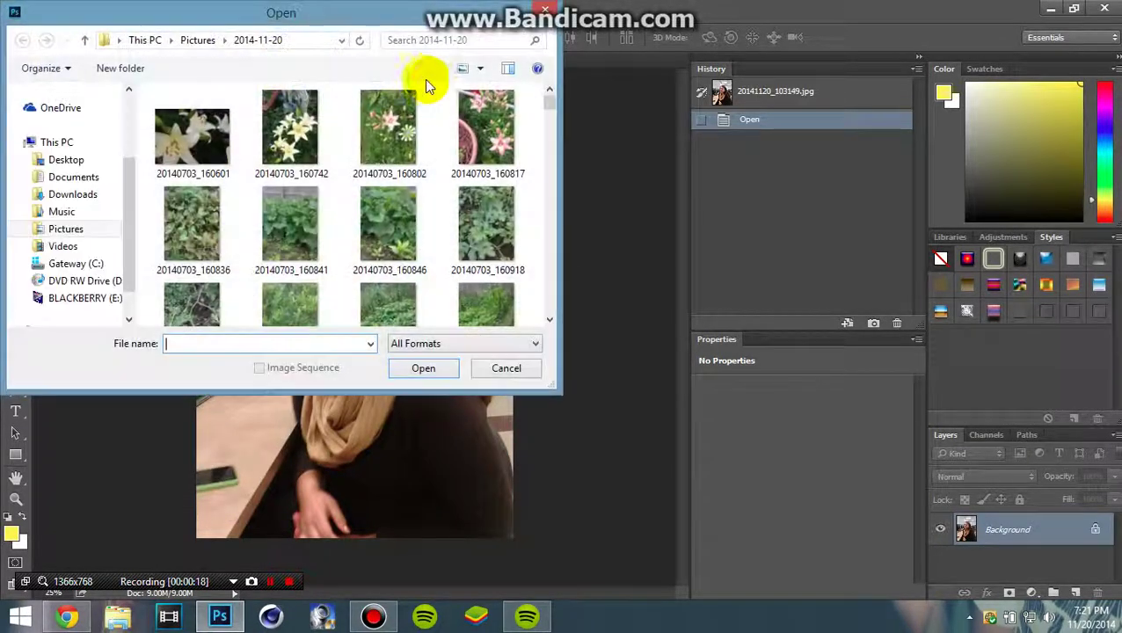
drag(550, 105, 552, 301)
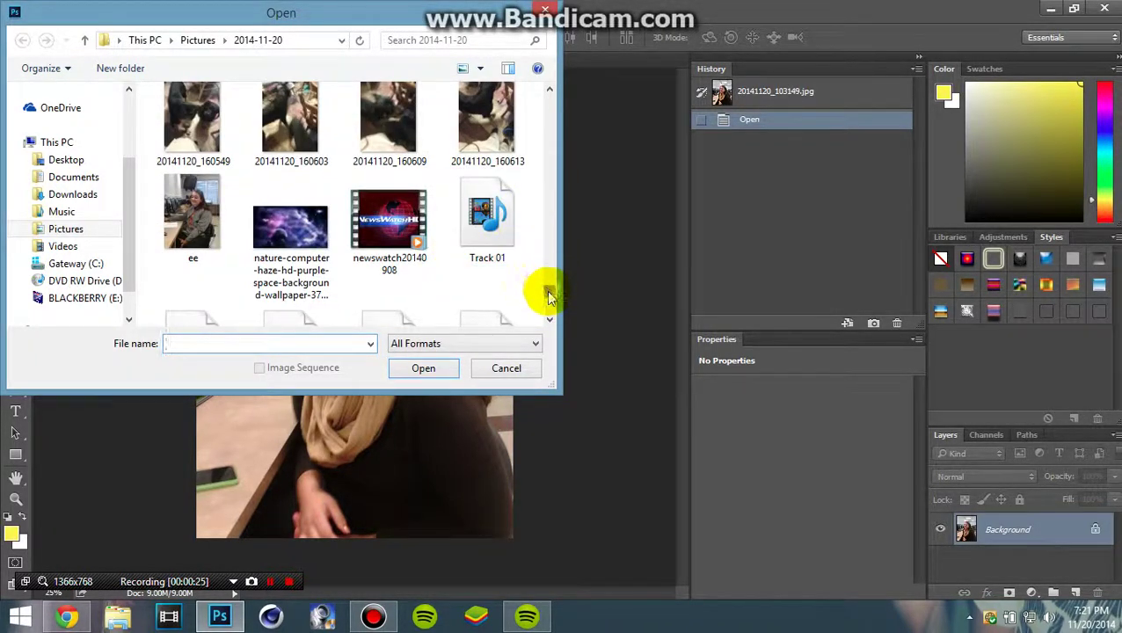
scroll(549, 294, down, 2)
scroll(549, 294, up, 3)
scroll(549, 294, up, 3)
scroll(549, 294, up, 2)
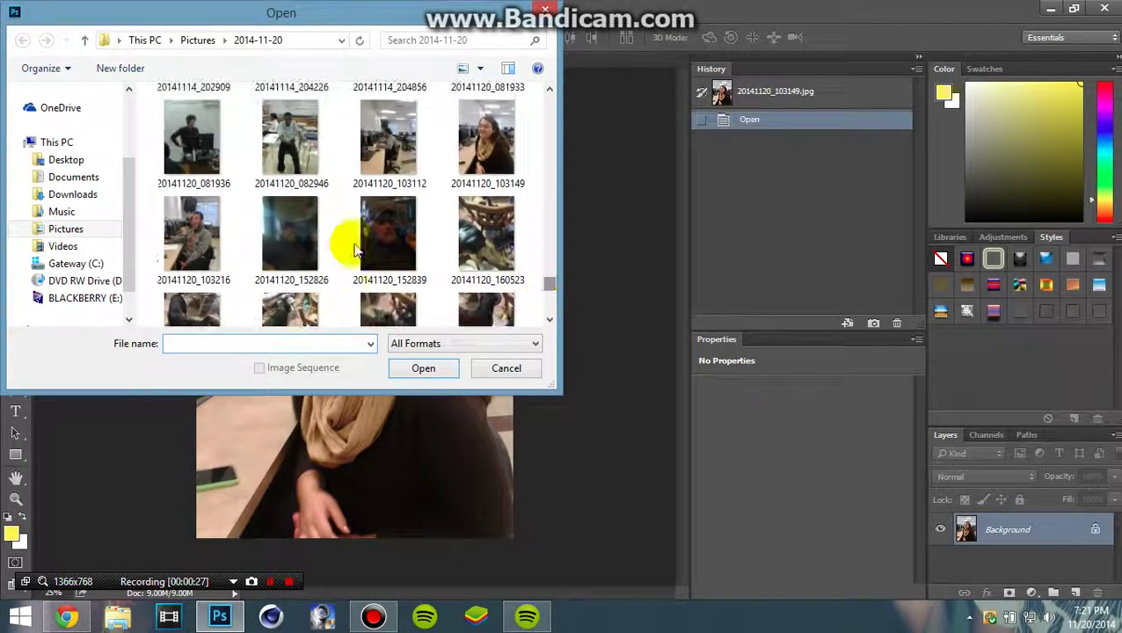
click(195, 234)
click(424, 367)
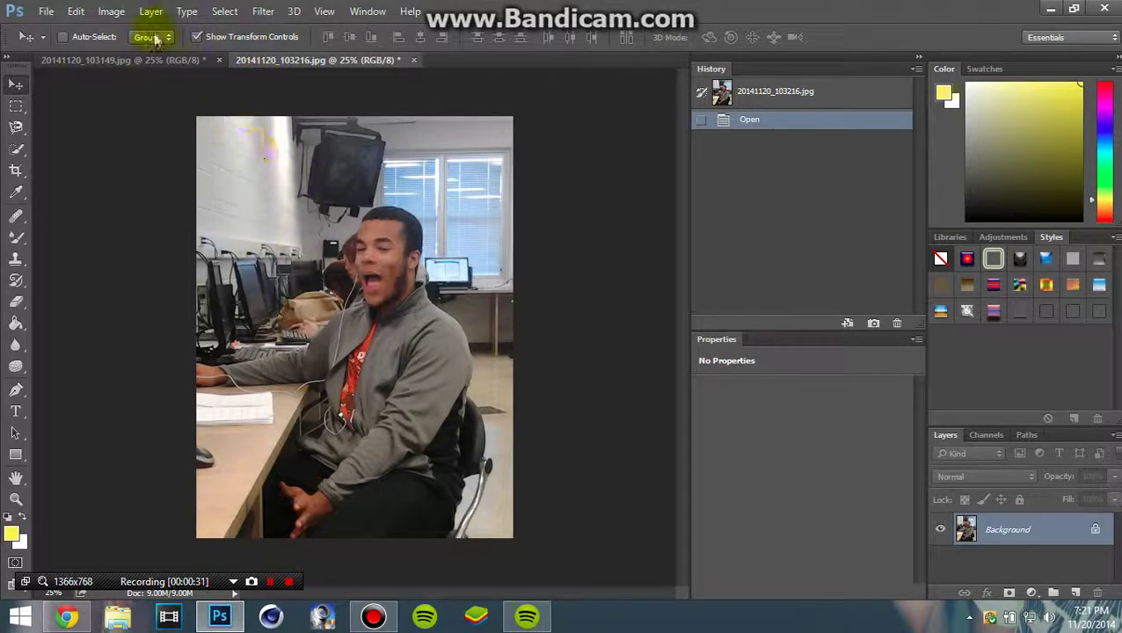
Select all of the girl's photo and paste it as a new layer into the boy's document.
click(105, 59)
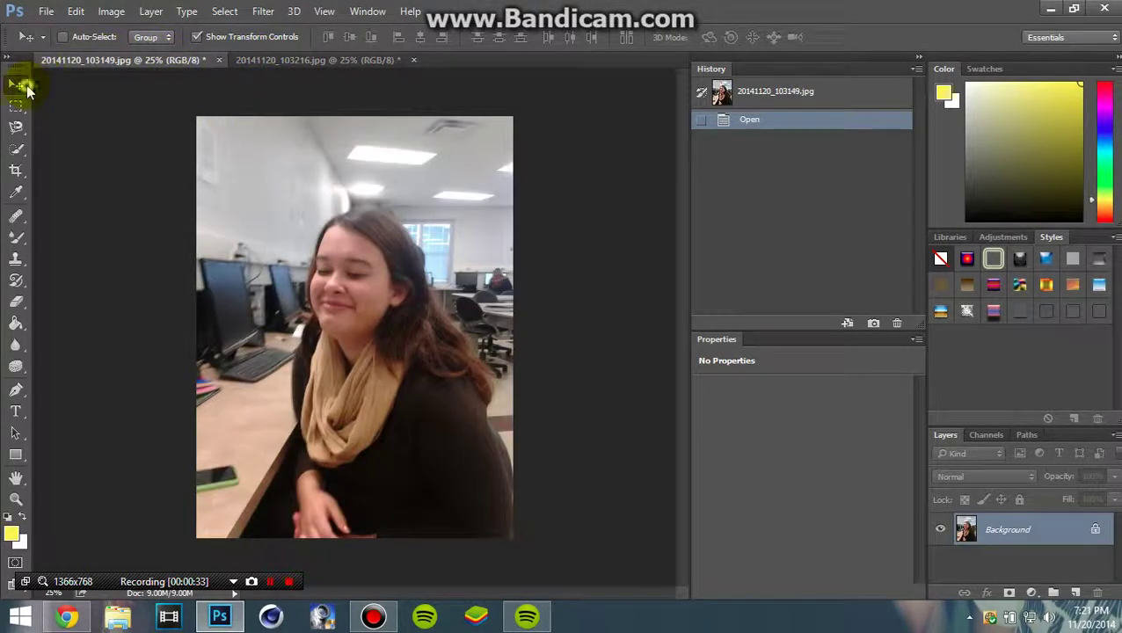
click(224, 10)
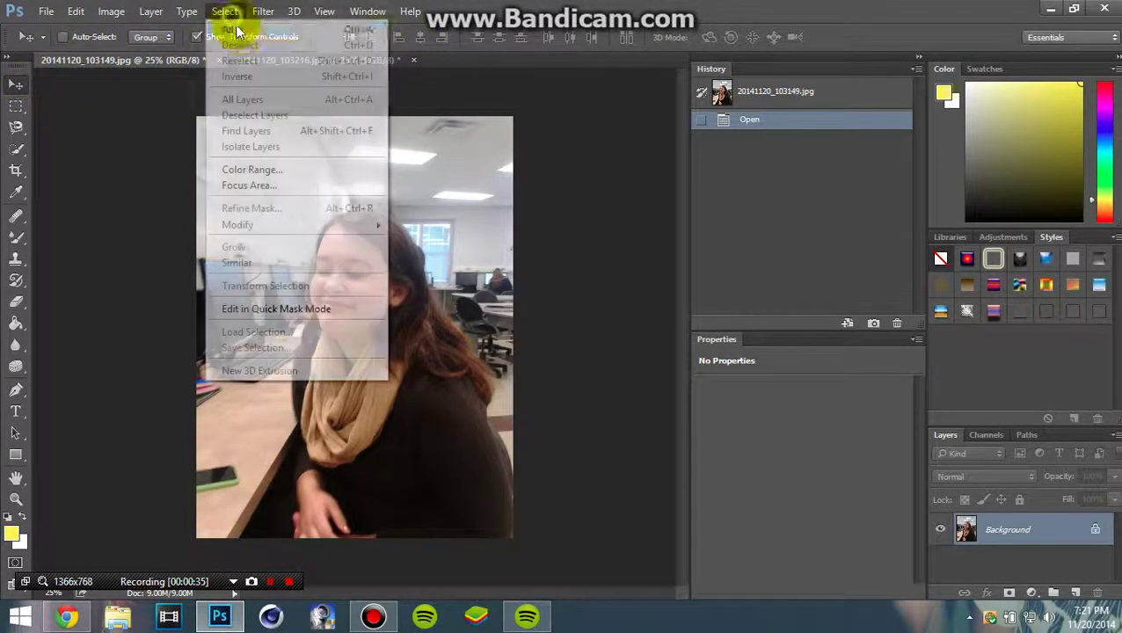
click(235, 33)
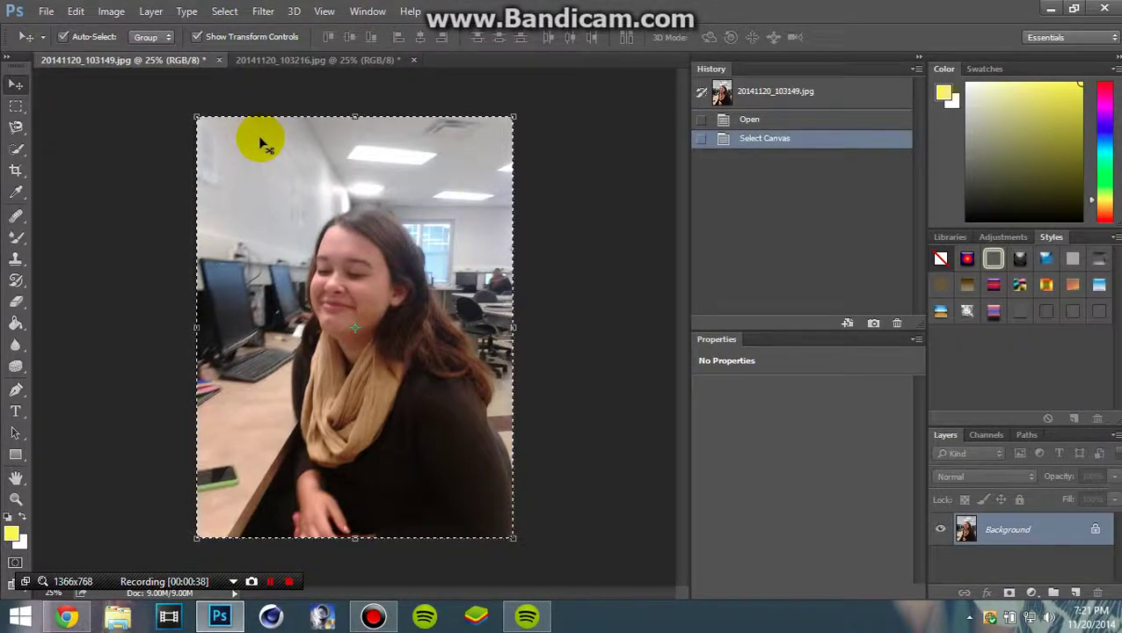
click(303, 60)
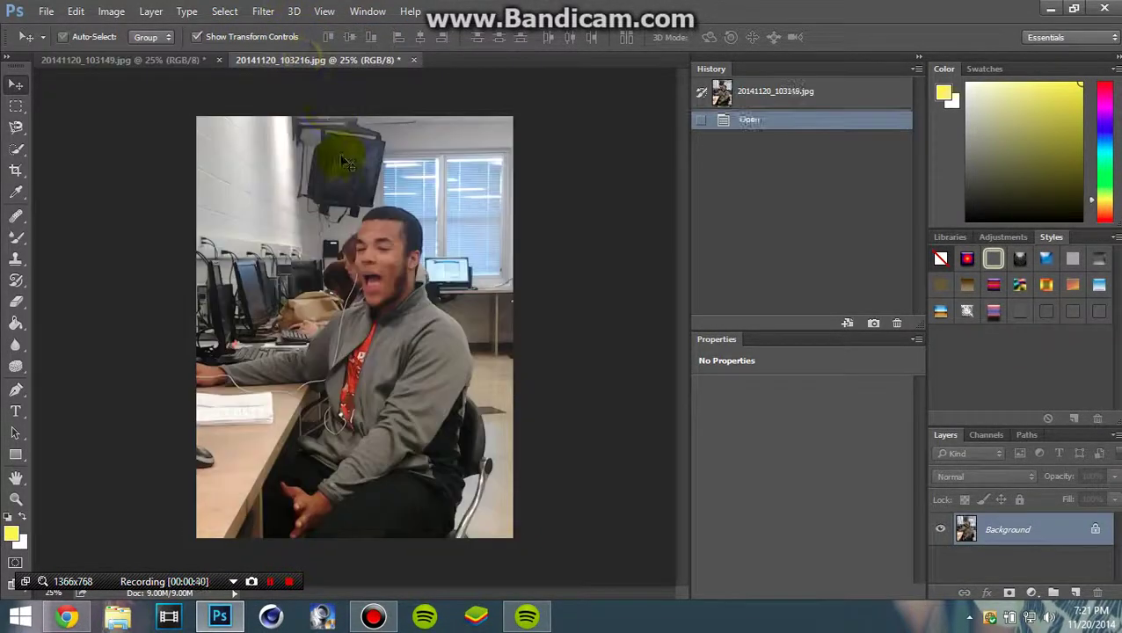
key(ctrl+v)
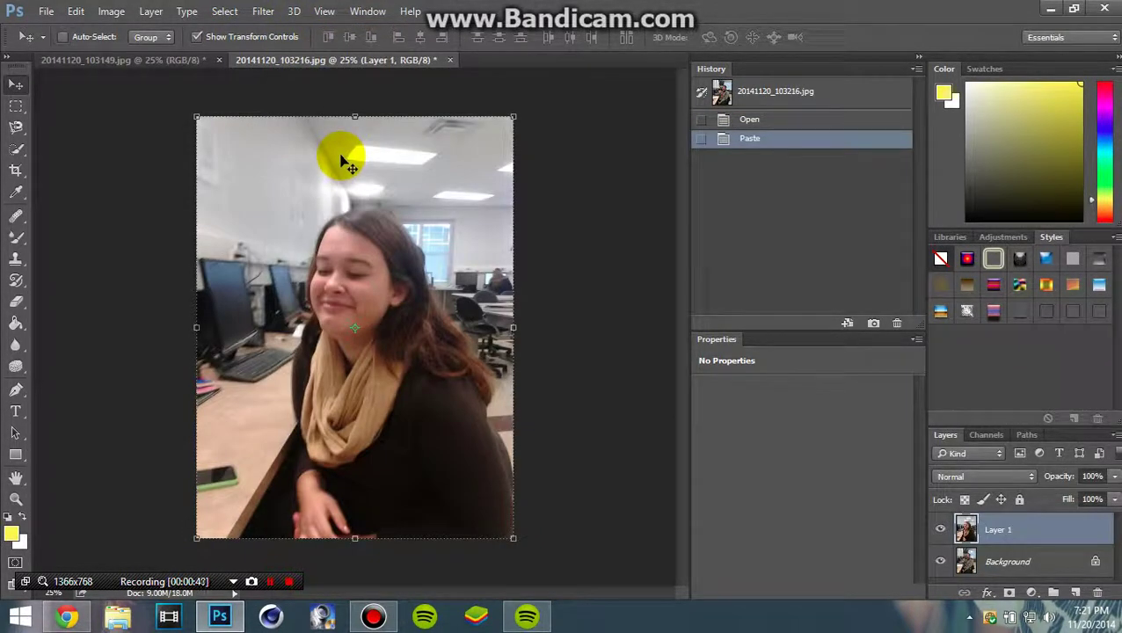
Resize the pasted layer to roughly 72% and position it over the boy's photo.
mouse_move(199, 119)
mouse_down()
mouse_move(338, 297)
mouse_move(309, 269)
mouse_up()
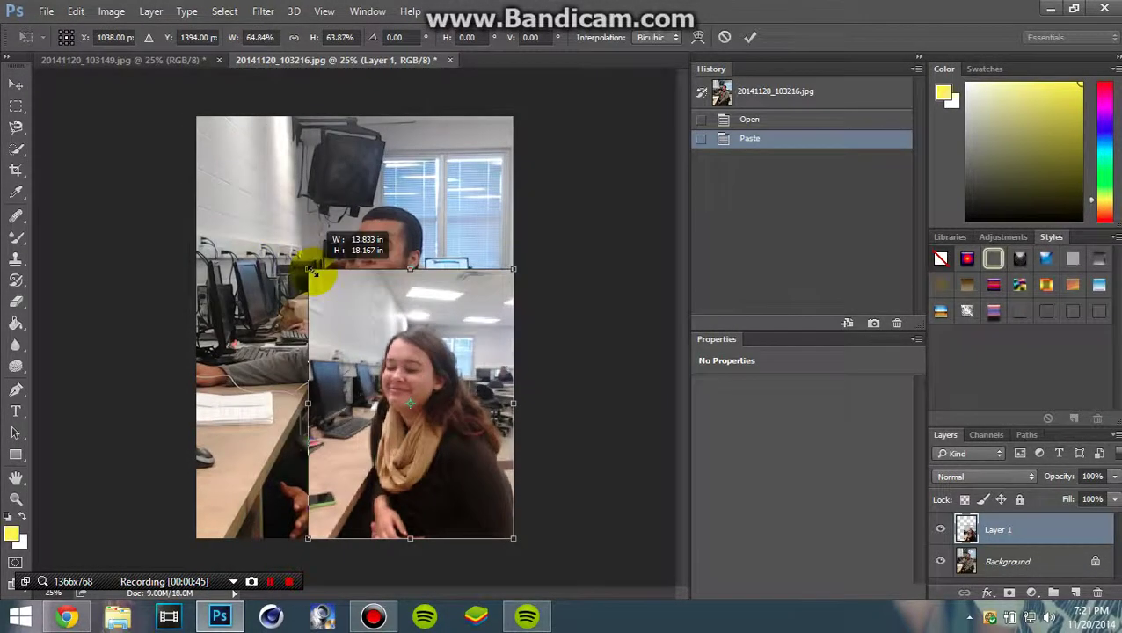
mouse_move(431, 388)
mouse_down()
mouse_move(409, 293)
mouse_move(278, 277)
mouse_up()
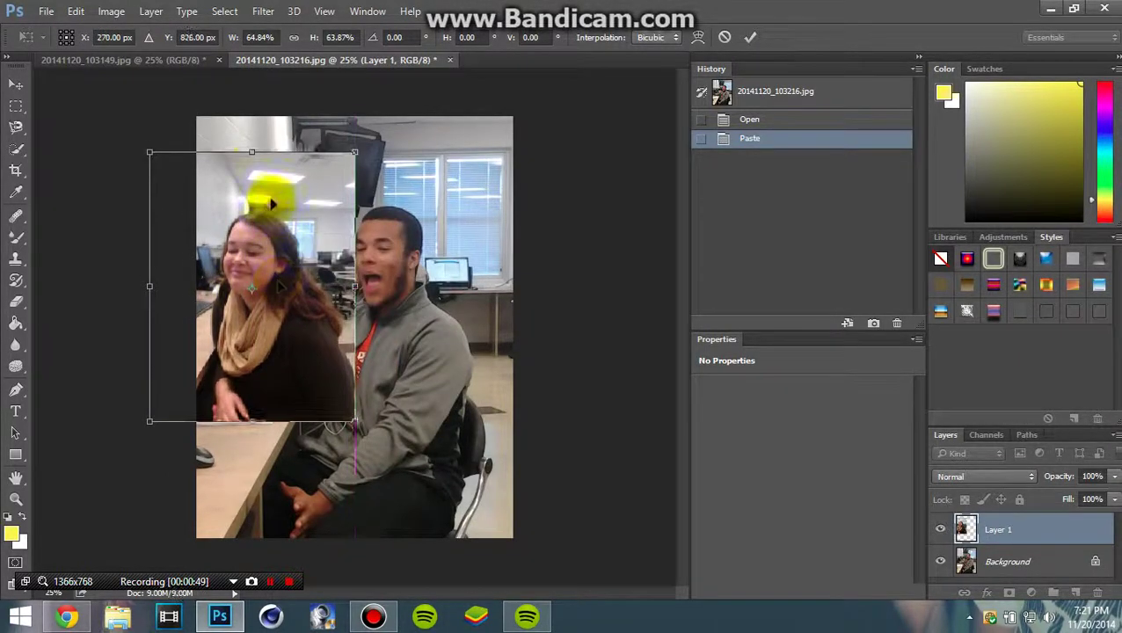
drag(252, 153, 252, 134)
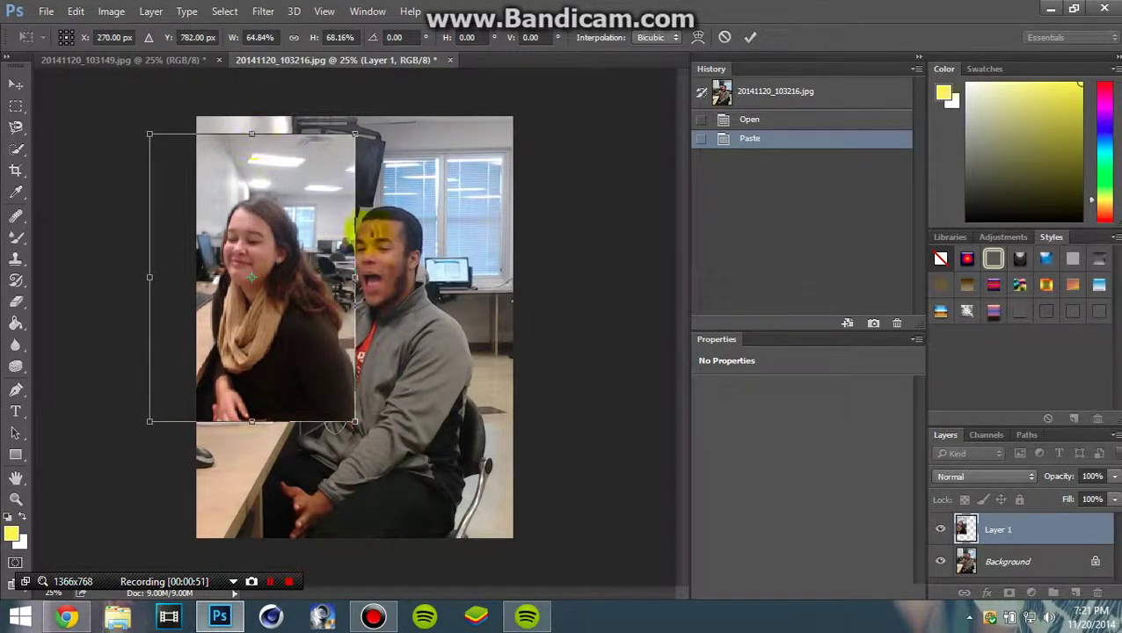
drag(361, 278, 381, 277)
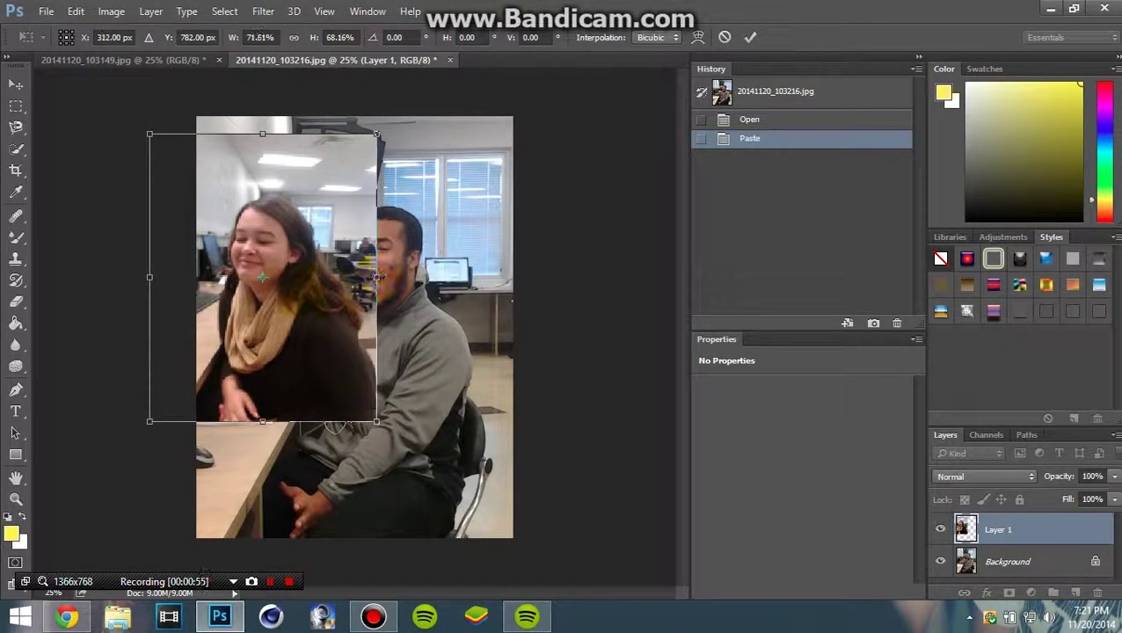
drag(256, 425, 258, 434)
drag(297, 250, 397, 249)
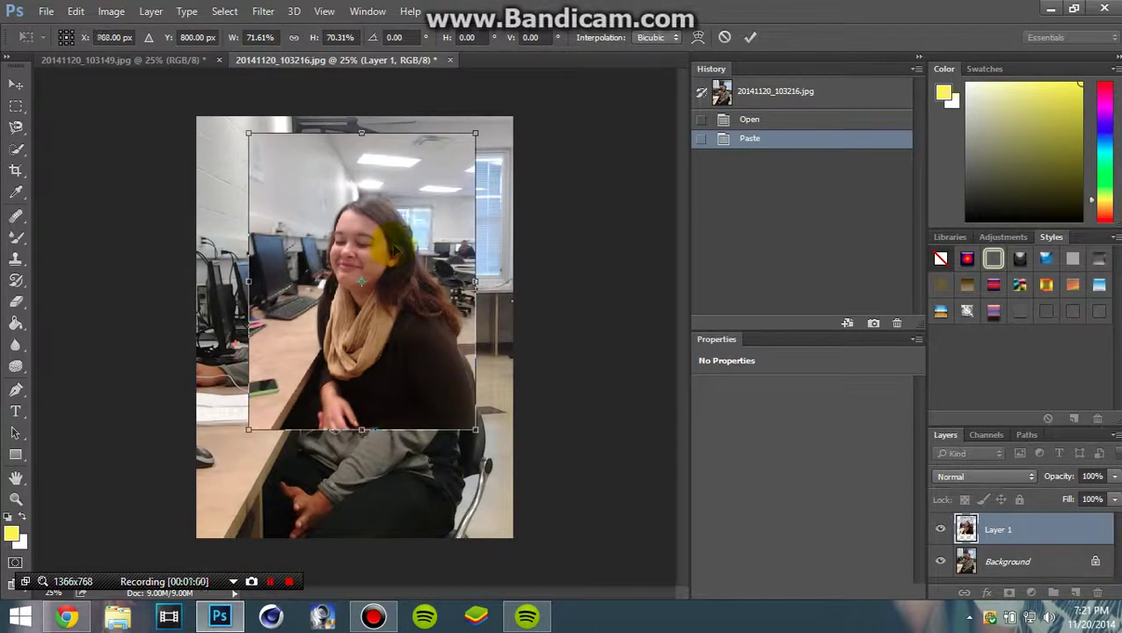
Choose the Mixer Brush, commit the transform and add a layer mask to Layer 1.
click(16, 236)
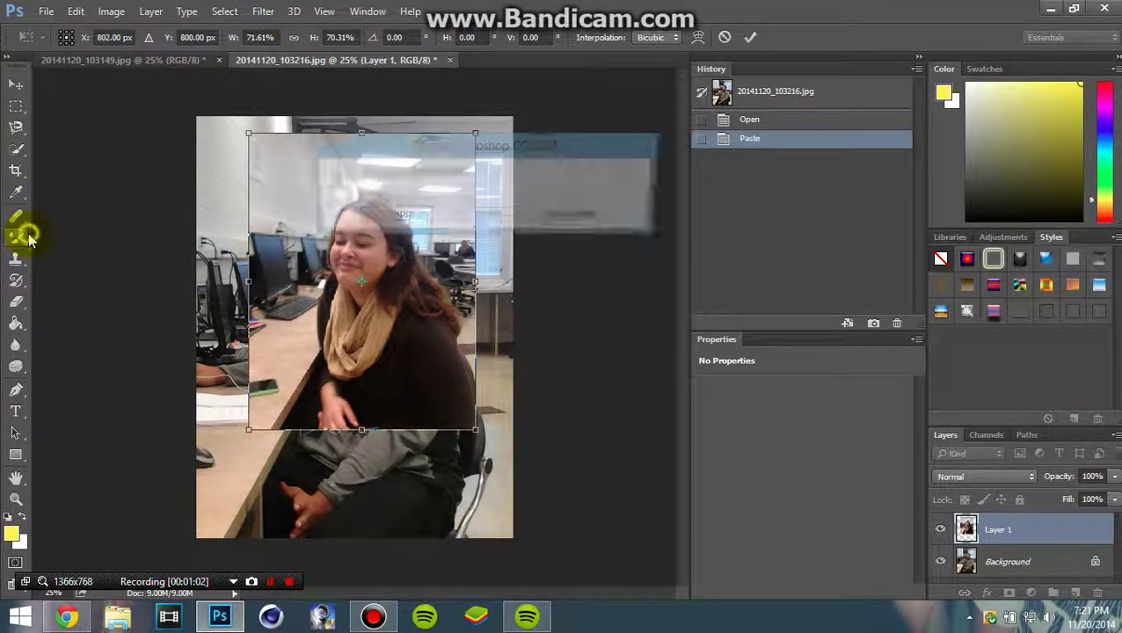
click(397, 217)
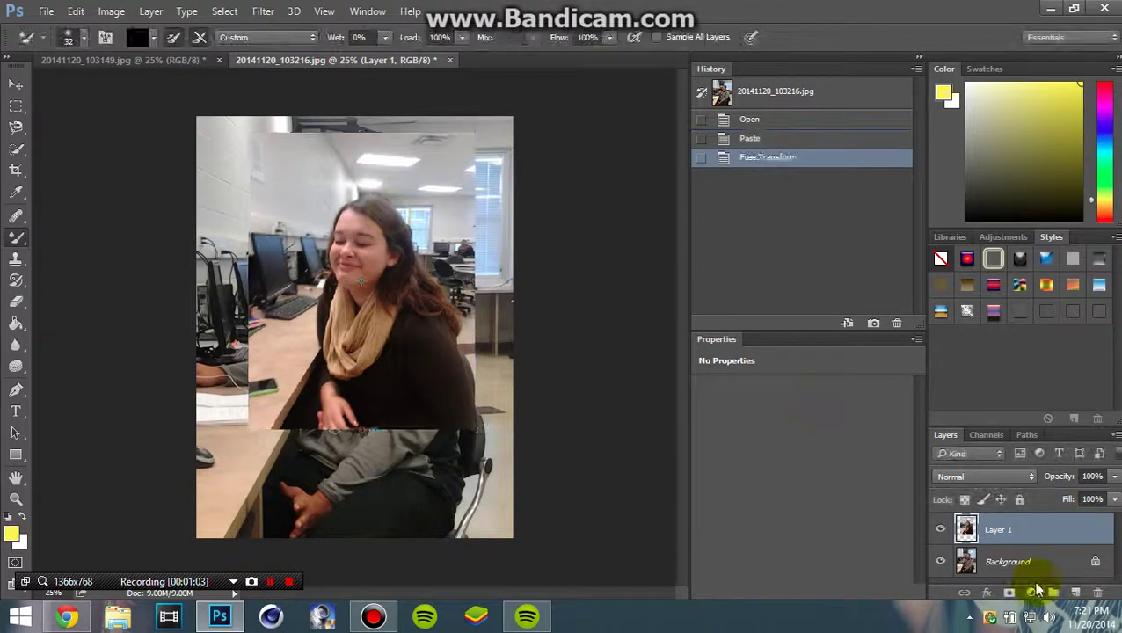
click(1009, 593)
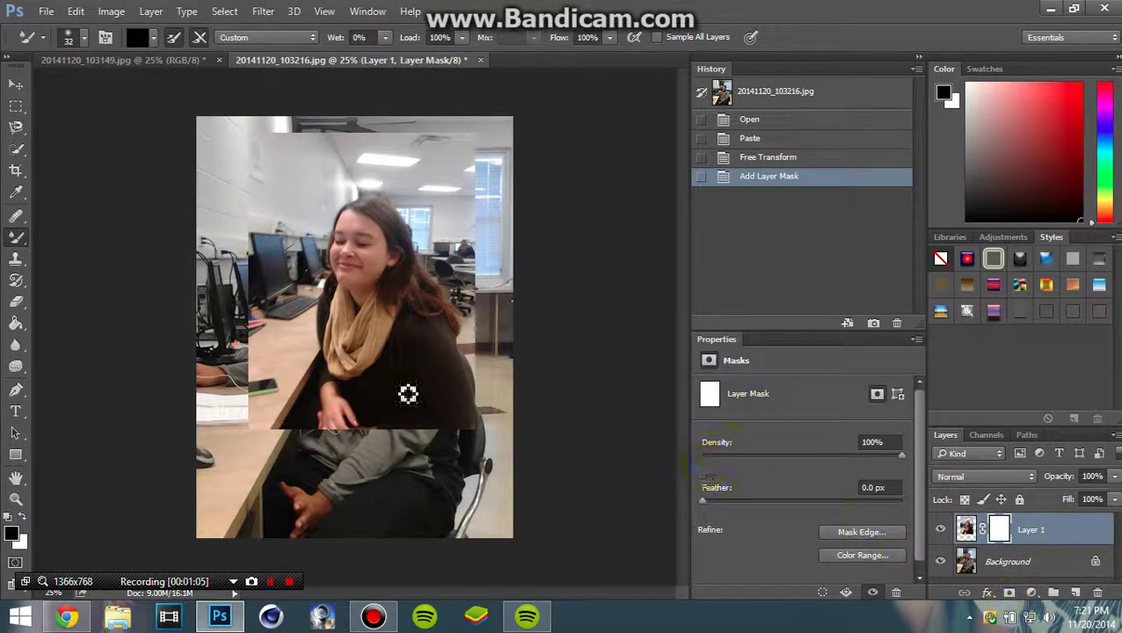
Set the Mixer Brush size to 49 px and start blending near the girl's head.
right_click(291, 220)
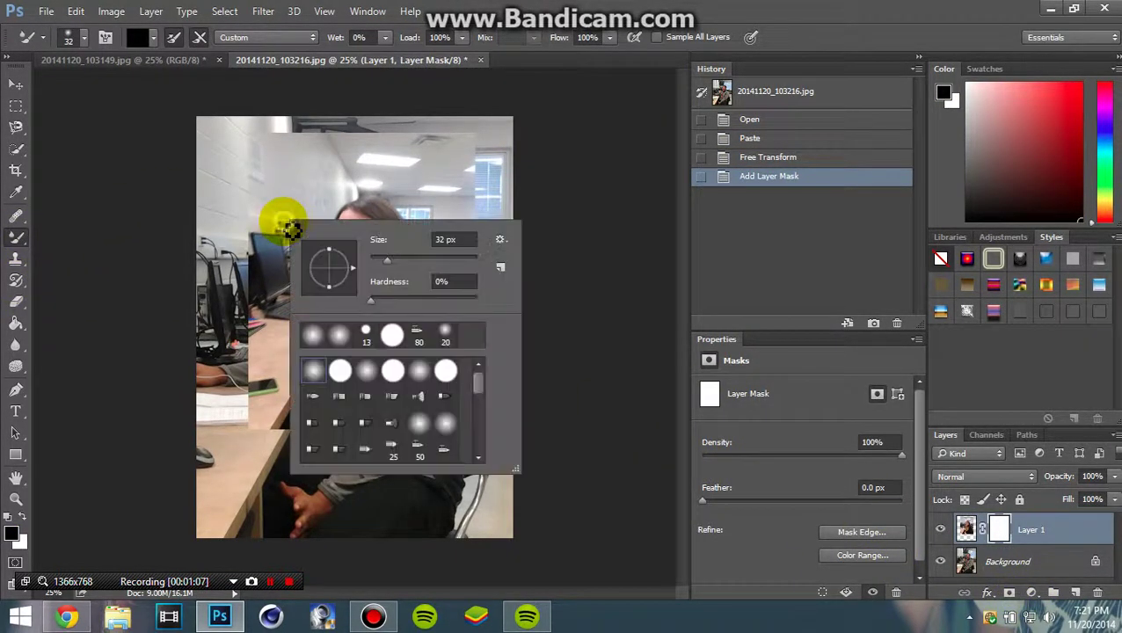
drag(386, 260, 396, 260)
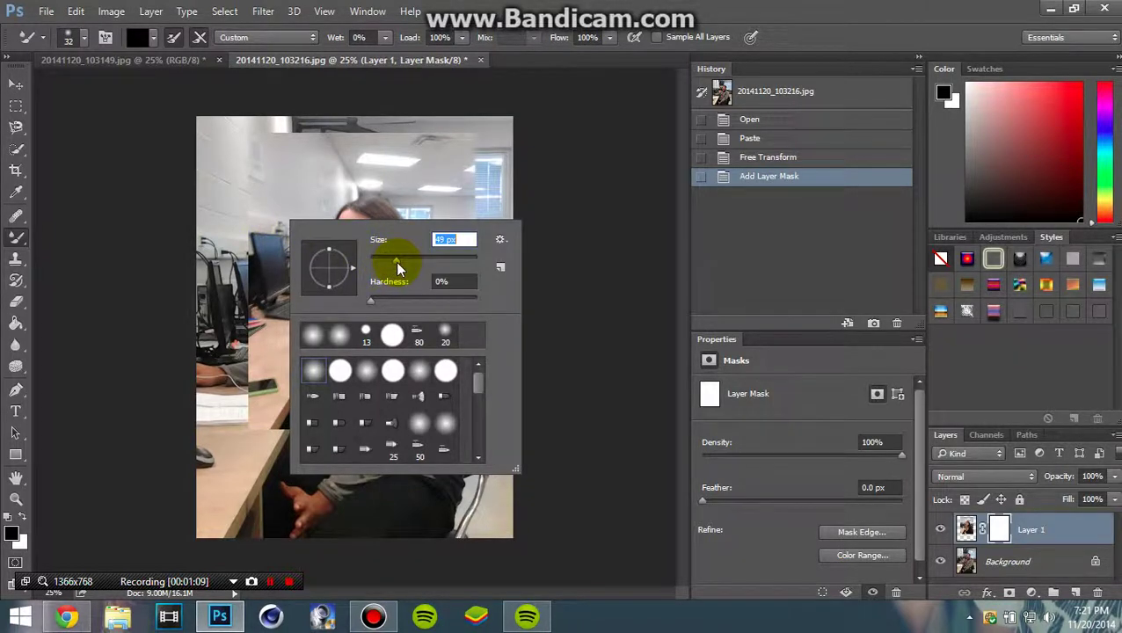
click(409, 170)
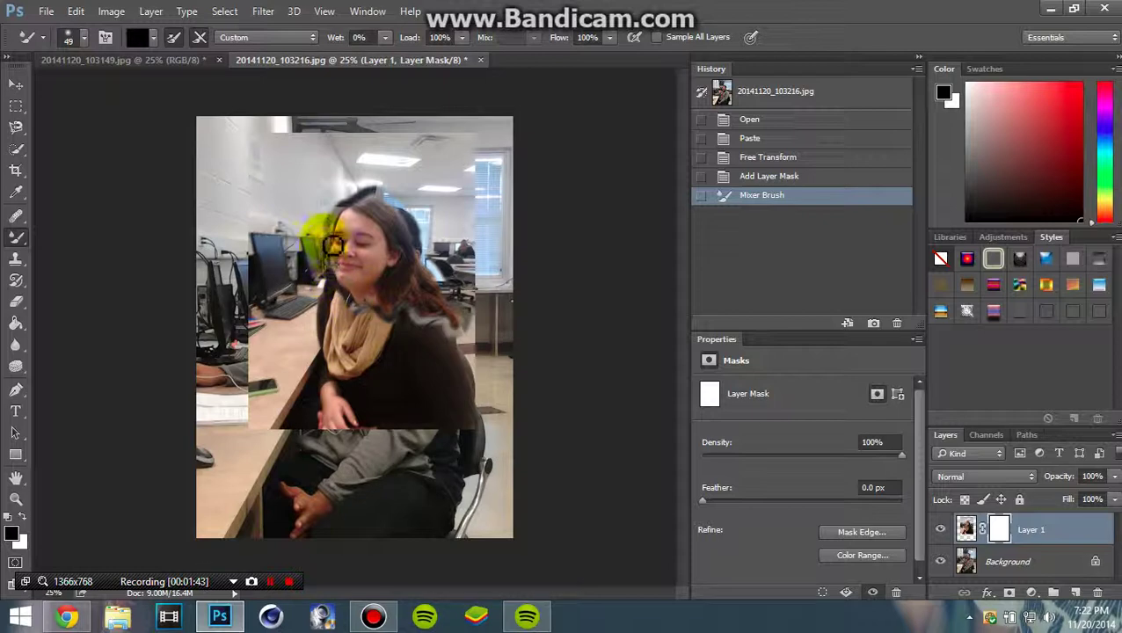
Set the Mixer Brush to 328 px and paint out the left and right edges of Layer 1's mask.
mouse_move(332, 245)
mouse_down()
mouse_move(333, 225)
mouse_move(449, 242)
mouse_up()
right_click(293, 200)
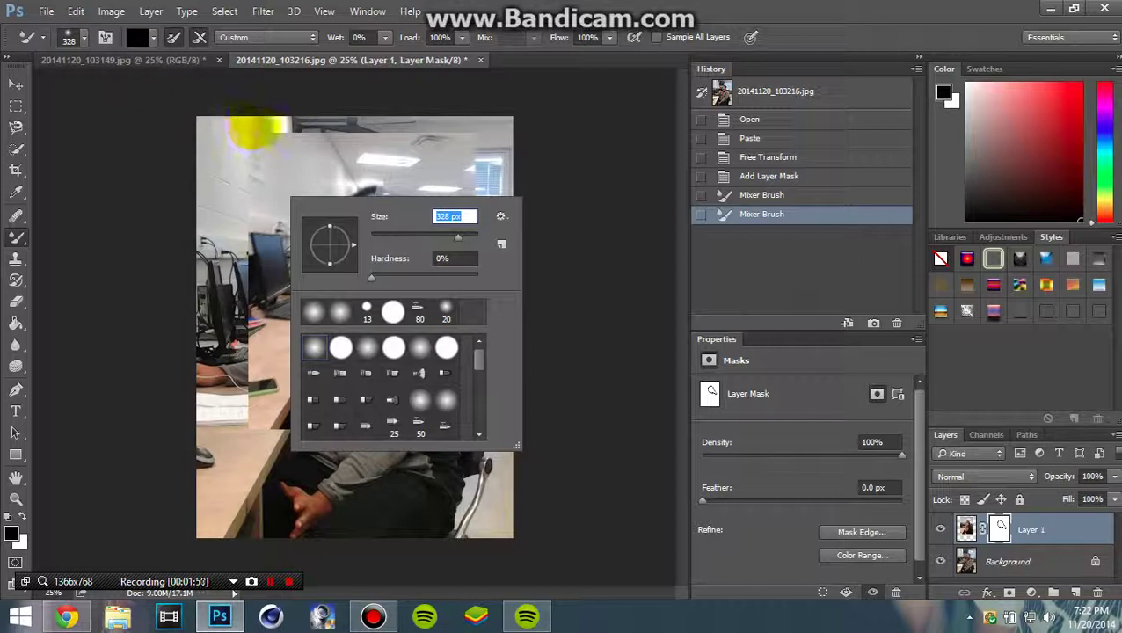
click(246, 141)
mouse_move(246, 150)
mouse_down()
mouse_move(266, 262)
mouse_move(273, 250)
mouse_move(317, 303)
mouse_move(281, 378)
mouse_move(295, 413)
mouse_move(375, 444)
mouse_move(470, 398)
mouse_move(465, 370)
mouse_up()
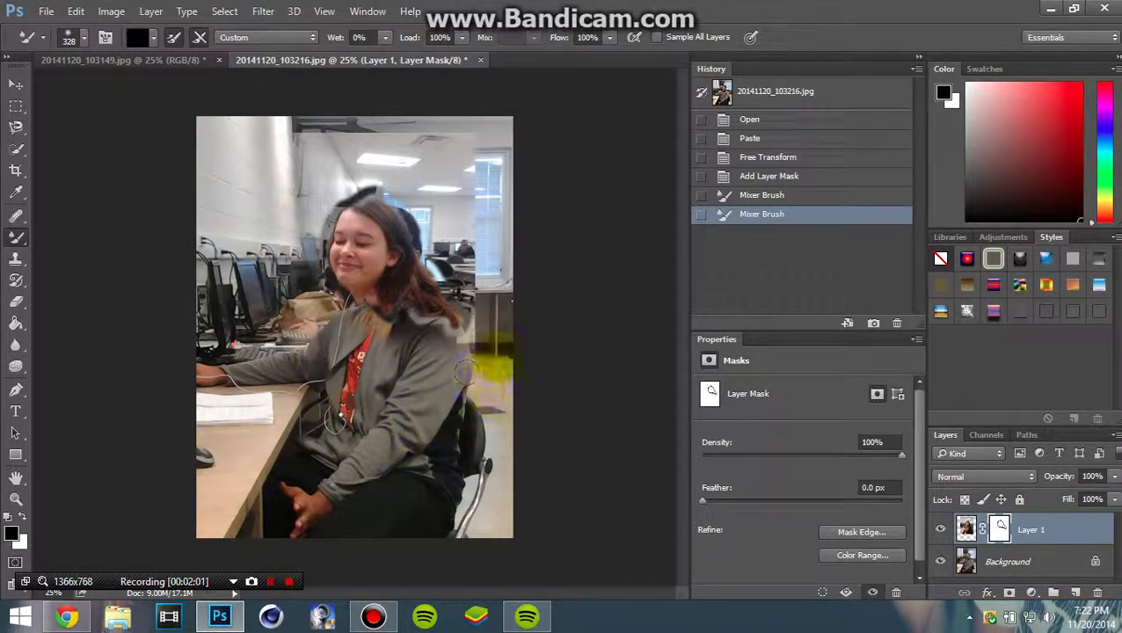
mouse_move(493, 334)
mouse_down()
mouse_move(492, 255)
mouse_move(387, 154)
mouse_move(315, 141)
mouse_move(271, 188)
mouse_move(414, 138)
mouse_move(496, 219)
mouse_move(466, 139)
mouse_move(431, 166)
mouse_move(356, 156)
mouse_move(289, 176)
mouse_move(270, 216)
mouse_up()
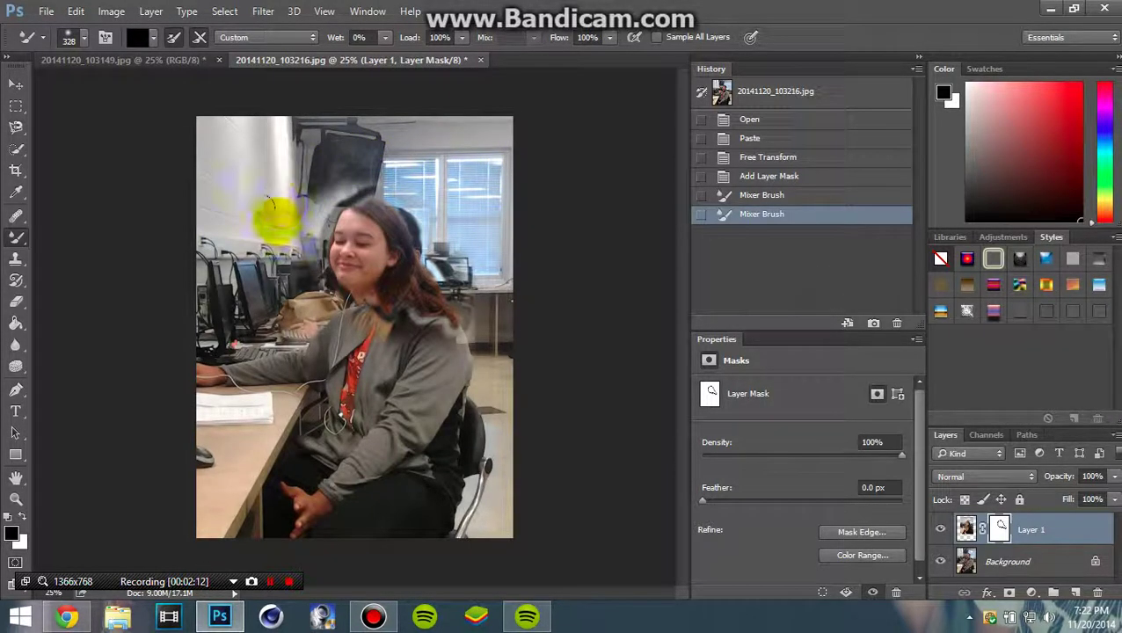
Set the Mixer Brush to 96 px and blend the mask around the girl's head, shoulder and hair.
right_click(272, 222)
click(396, 262)
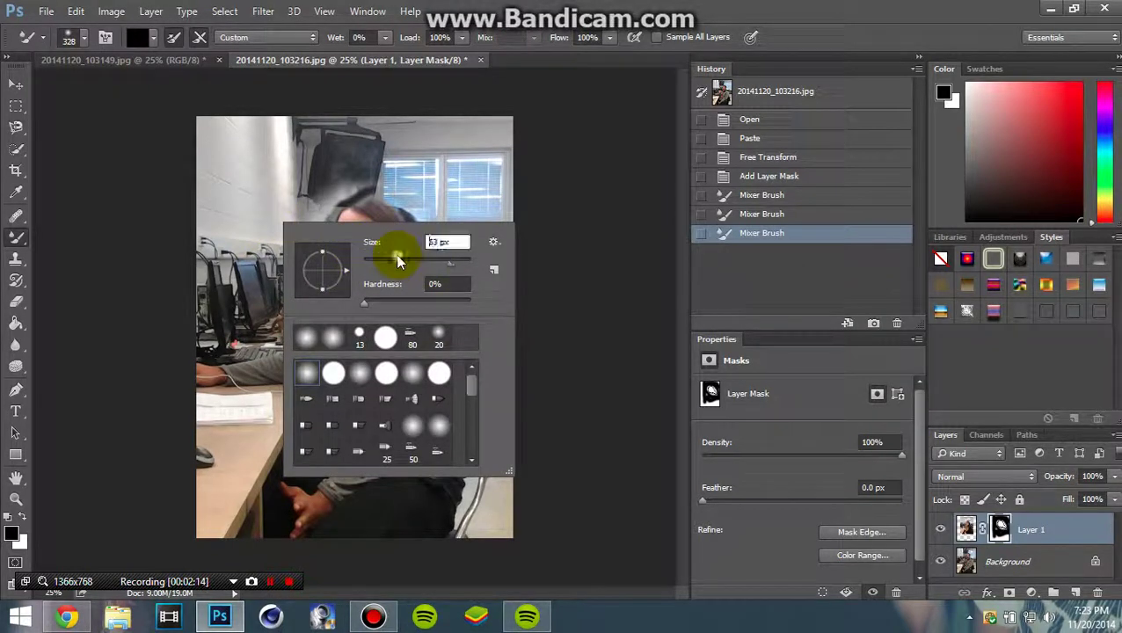
click(413, 262)
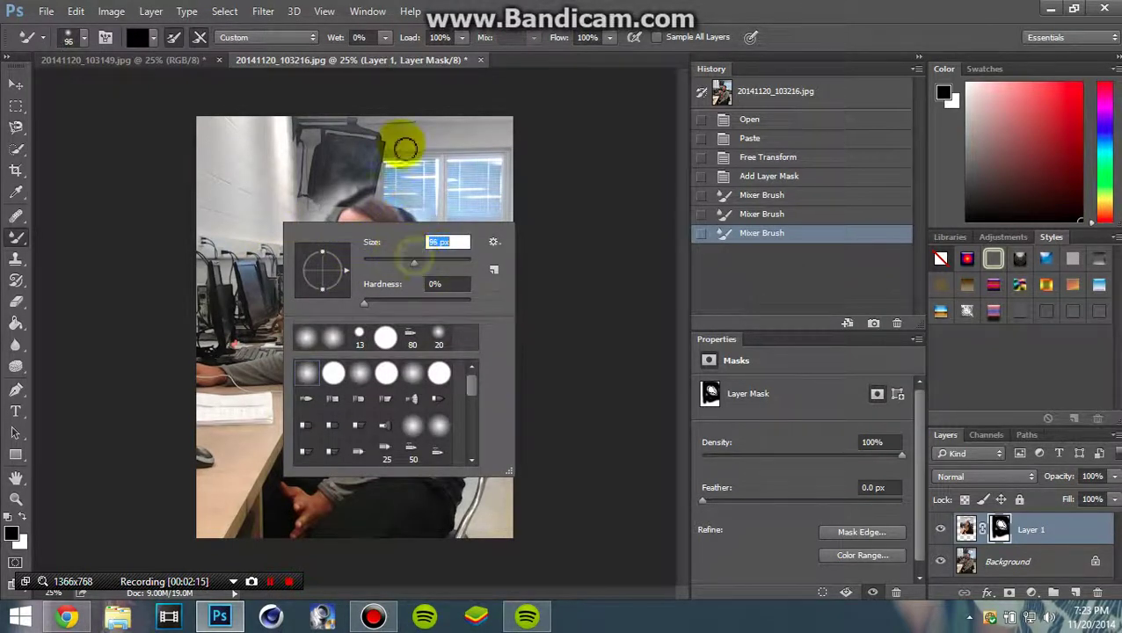
click(401, 145)
mouse_move(401, 149)
mouse_down()
mouse_move(394, 205)
mouse_move(320, 215)
mouse_move(304, 269)
mouse_up()
mouse_move(419, 325)
mouse_down()
mouse_move(458, 338)
mouse_move(313, 321)
mouse_move(431, 346)
mouse_move(459, 330)
mouse_move(406, 332)
mouse_move(505, 332)
mouse_move(463, 283)
mouse_move(446, 201)
mouse_move(435, 221)
mouse_move(373, 190)
mouse_up()
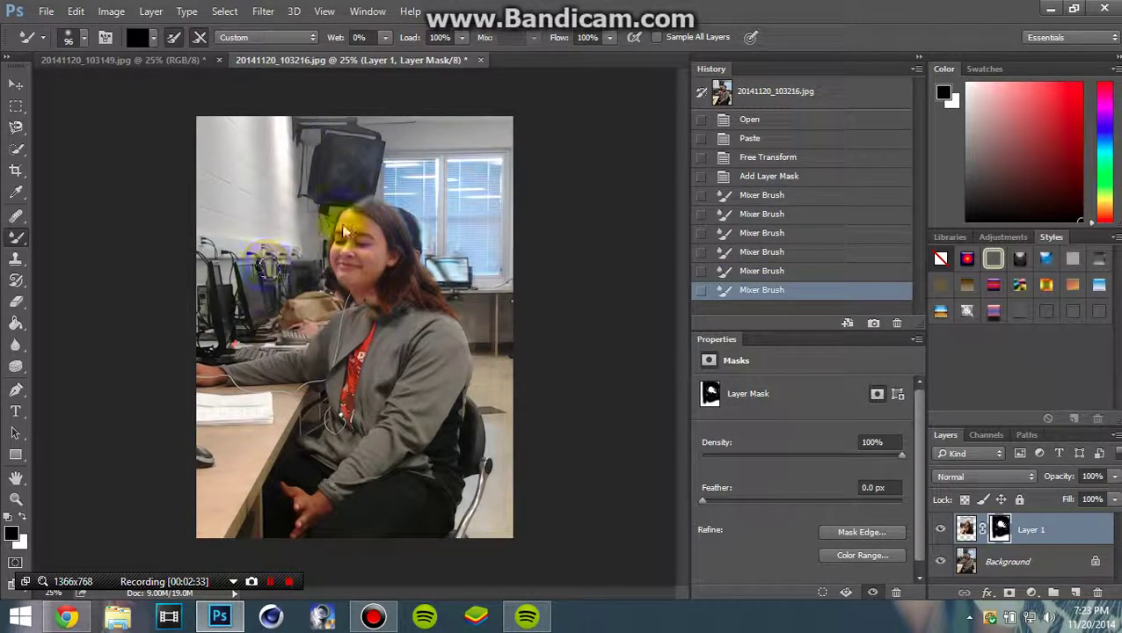
drag(343, 153, 363, 238)
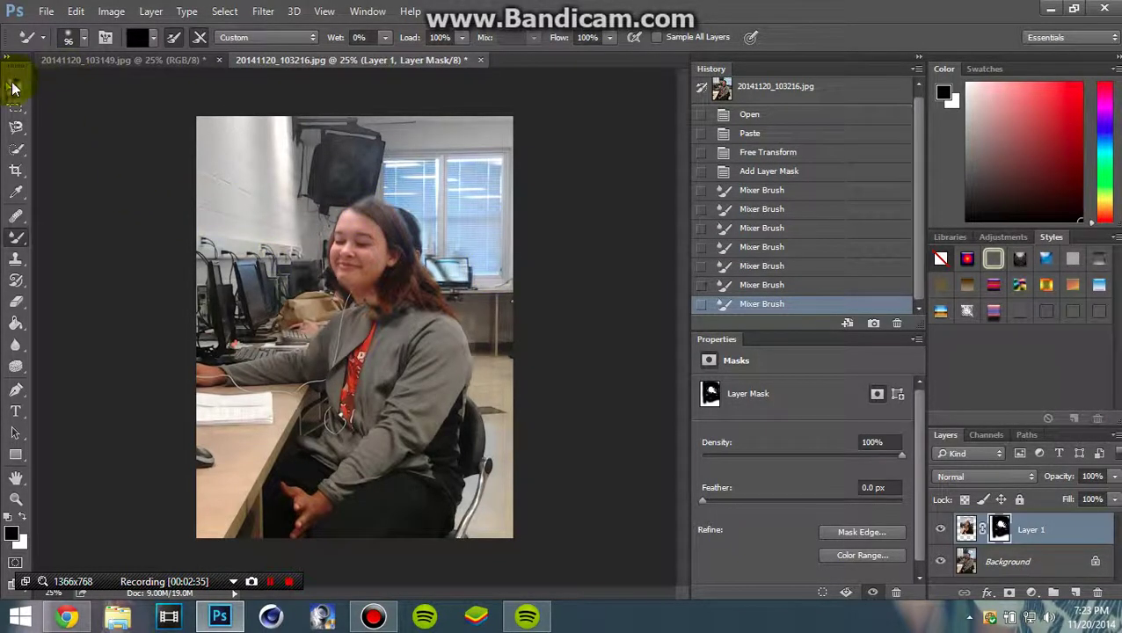
Nudge Layer 1 right with the Move tool so her face centres over the body.
click(18, 83)
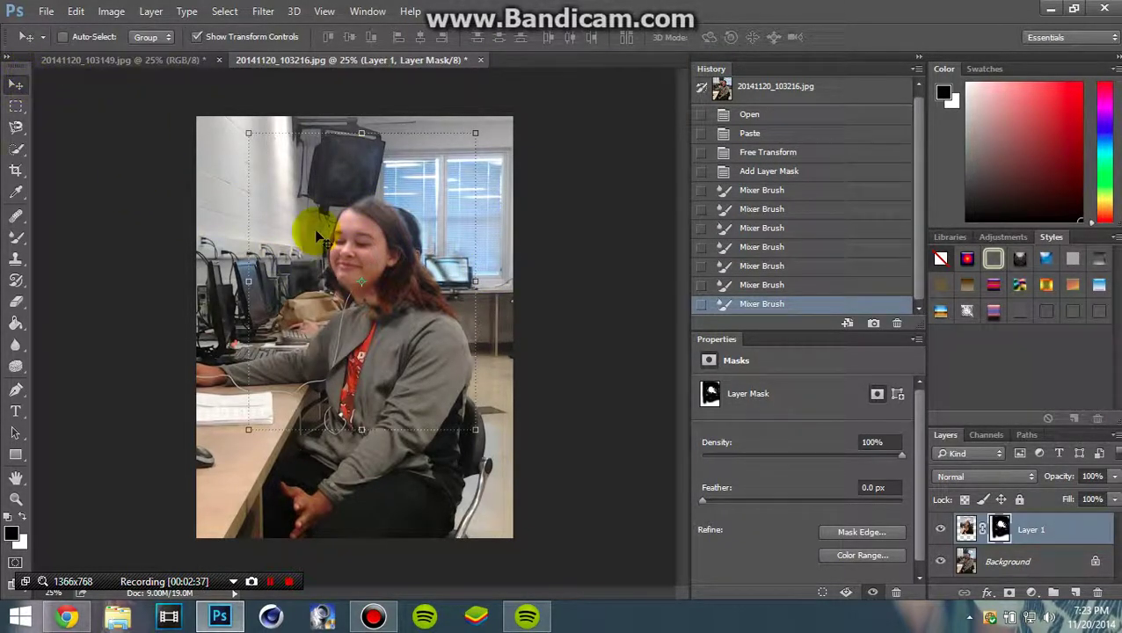
drag(365, 252, 382, 250)
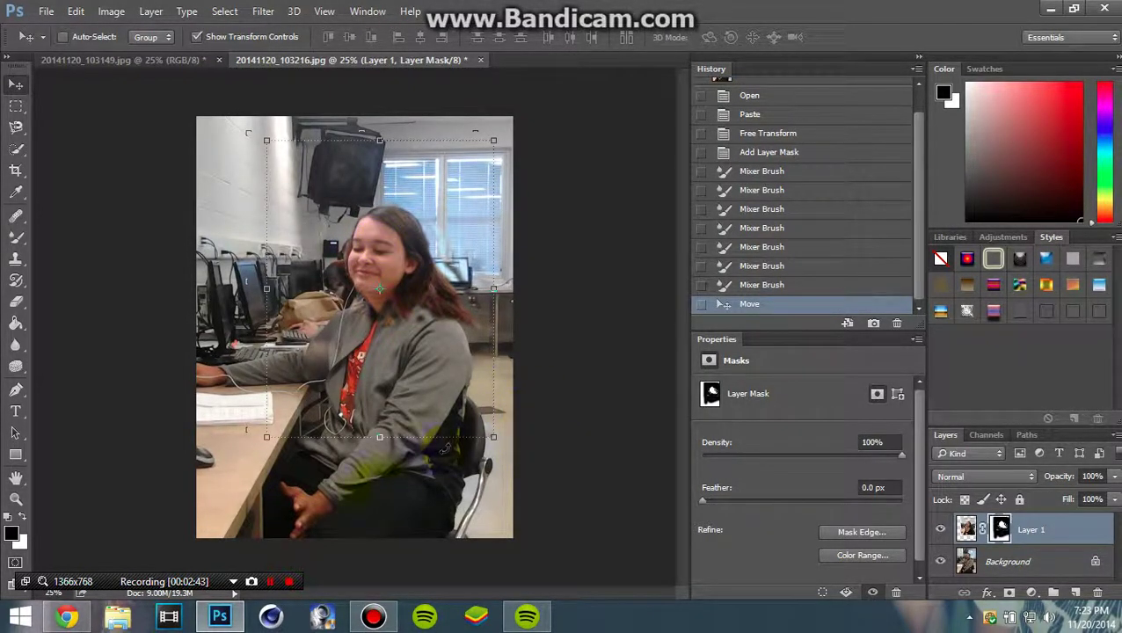
Set the Mixer Brush to 154 px and blend leftover seams by her hair, arm and left side.
click(18, 236)
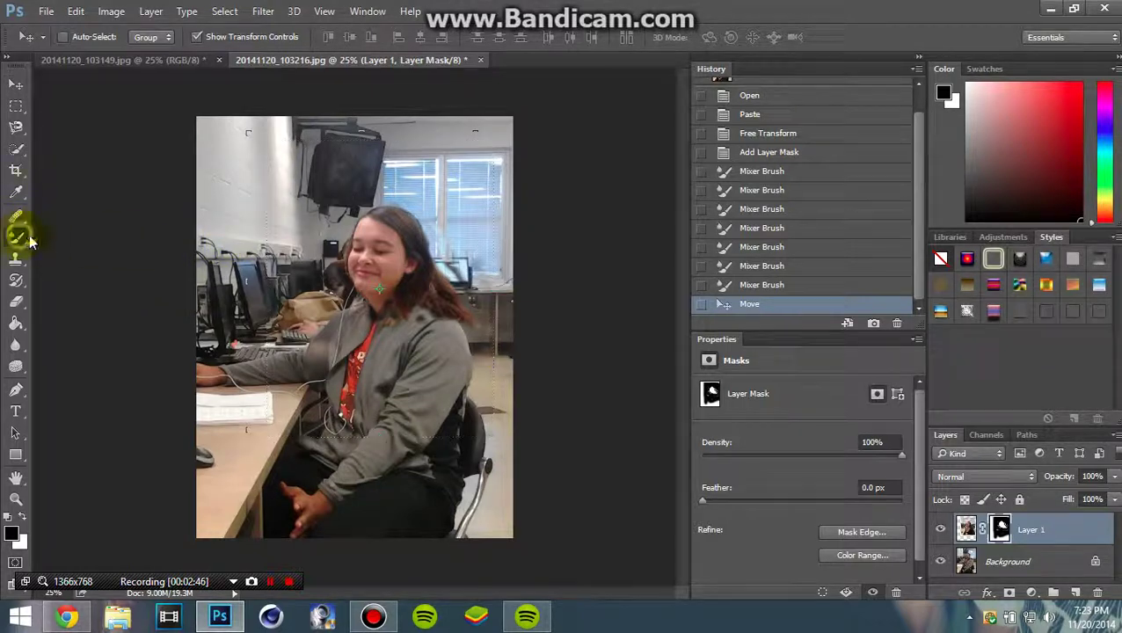
drag(314, 260, 323, 341)
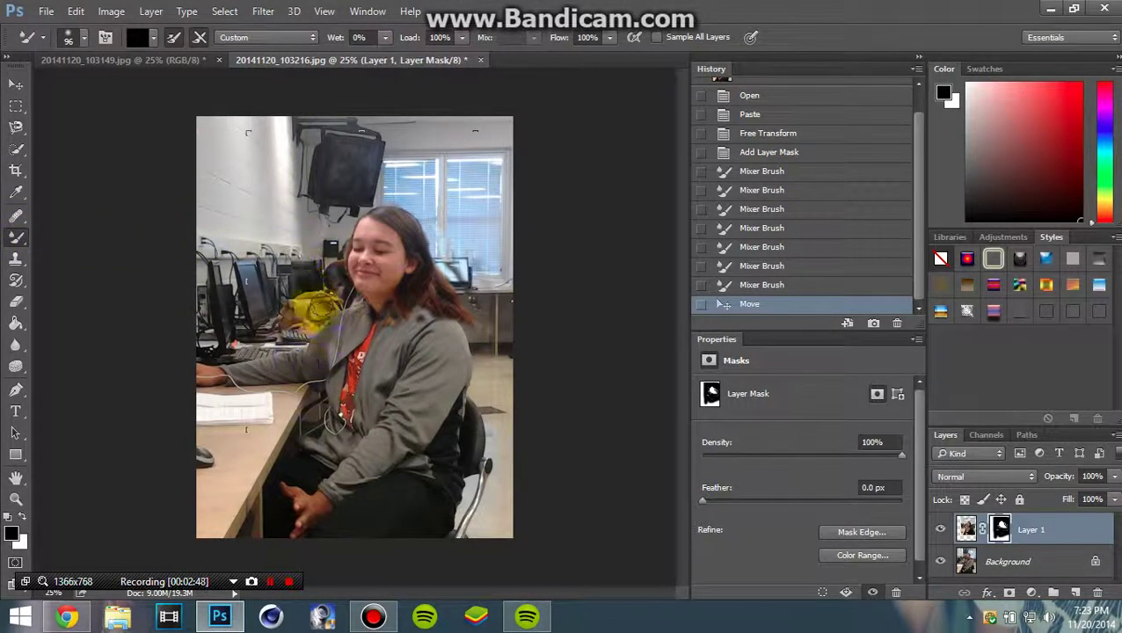
click(313, 301)
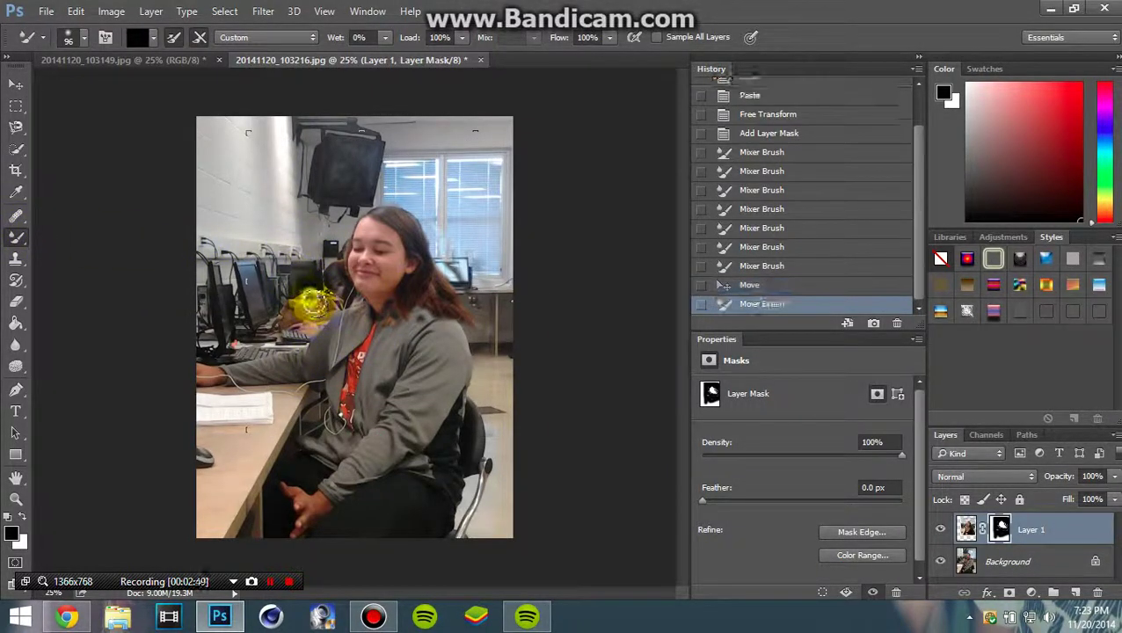
right_click(317, 298)
drag(466, 336, 482, 336)
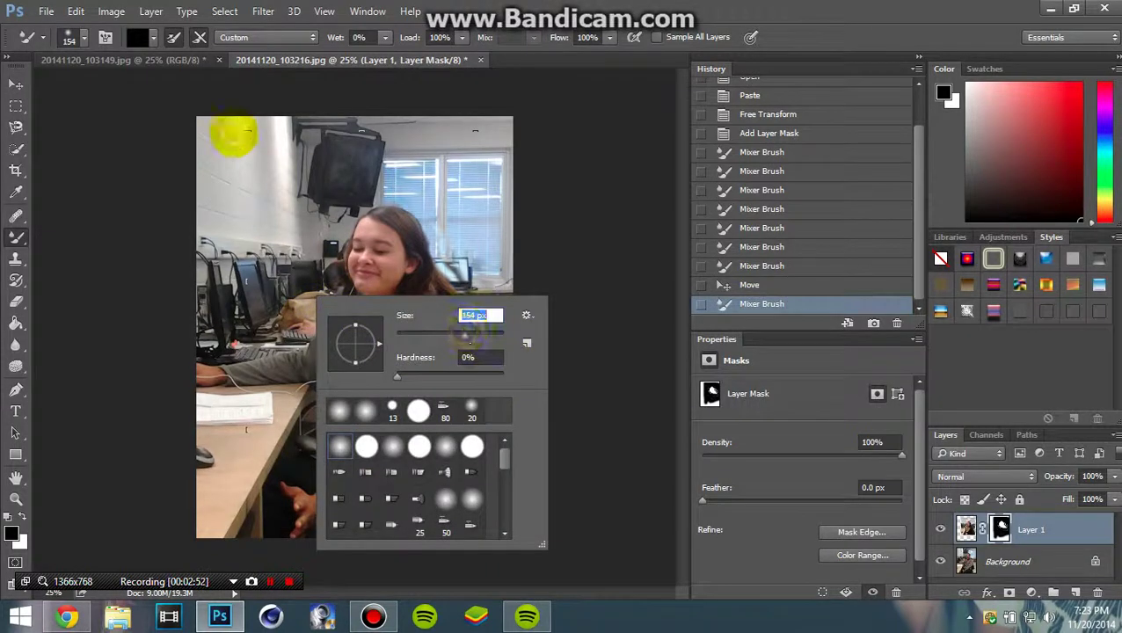
drag(235, 130, 281, 150)
mouse_move(359, 459)
mouse_down()
mouse_move(310, 308)
mouse_move(466, 356)
mouse_move(466, 277)
mouse_move(438, 222)
mouse_up()
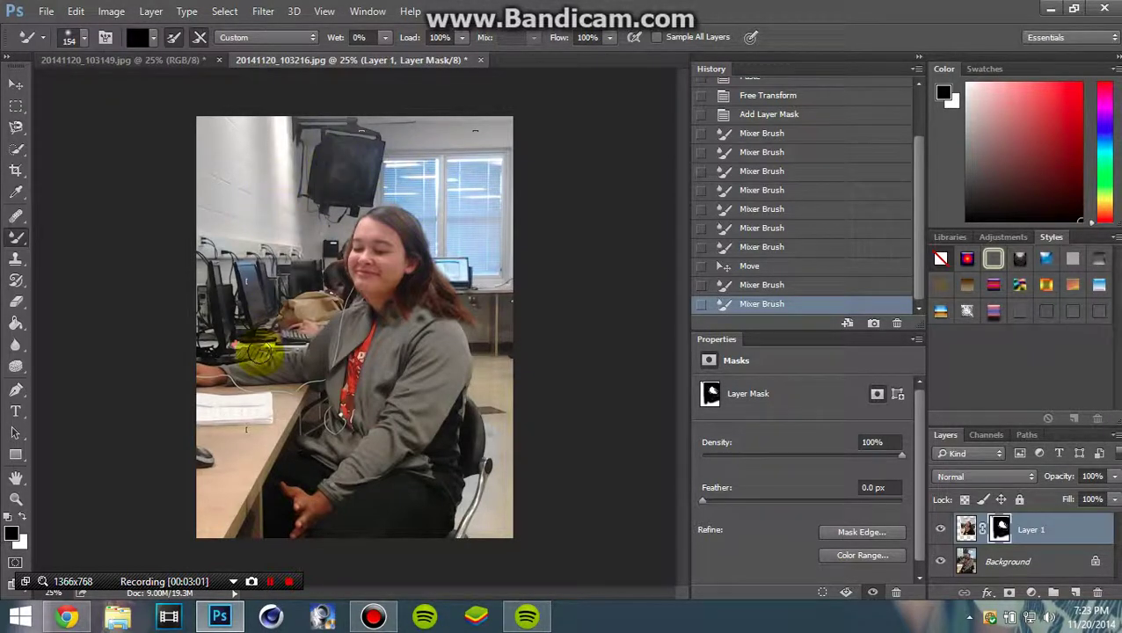
drag(438, 222, 282, 465)
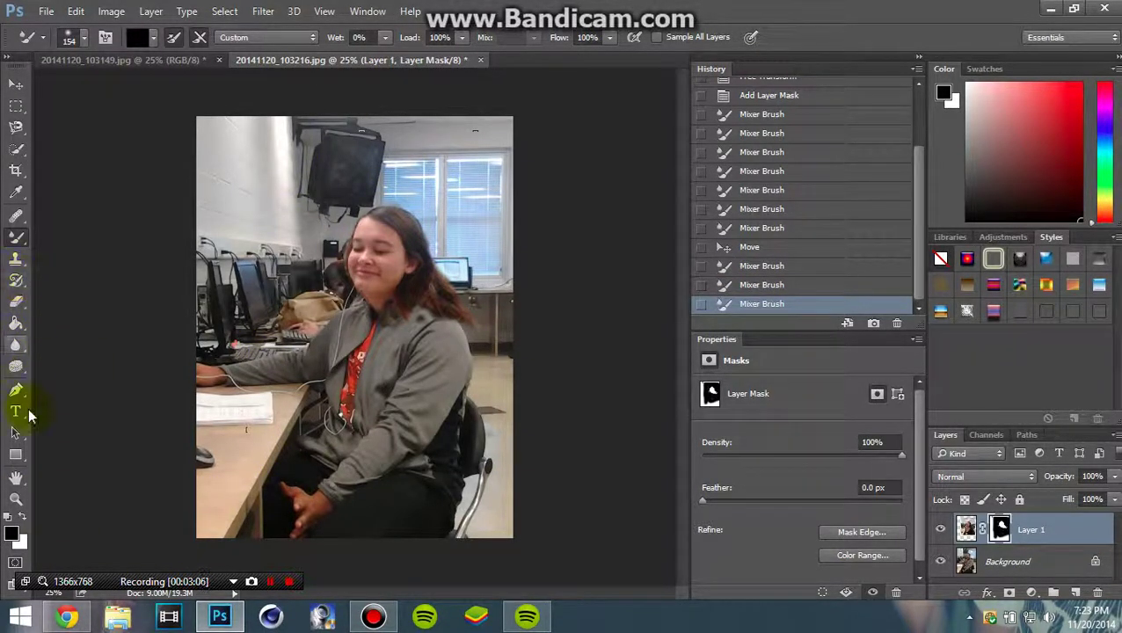
Add the caption 'YOU ARE NOW HIM XD' across the girl's chest at 72 pt.
click(19, 409)
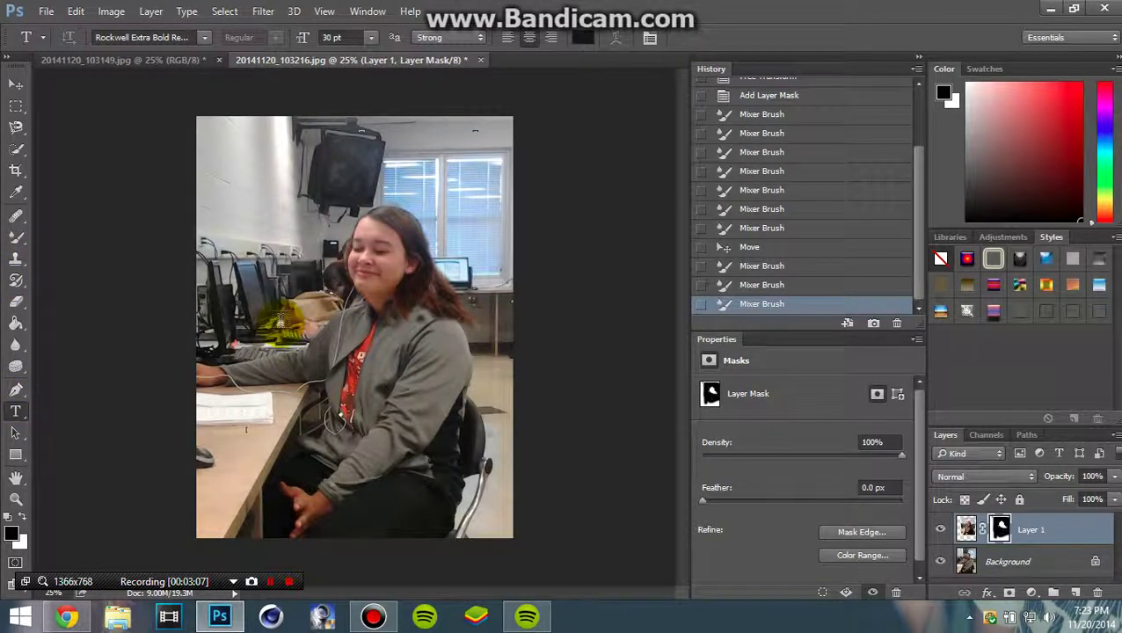
drag(280, 328, 522, 505)
text(YOU ARE NOW BLOCKED)
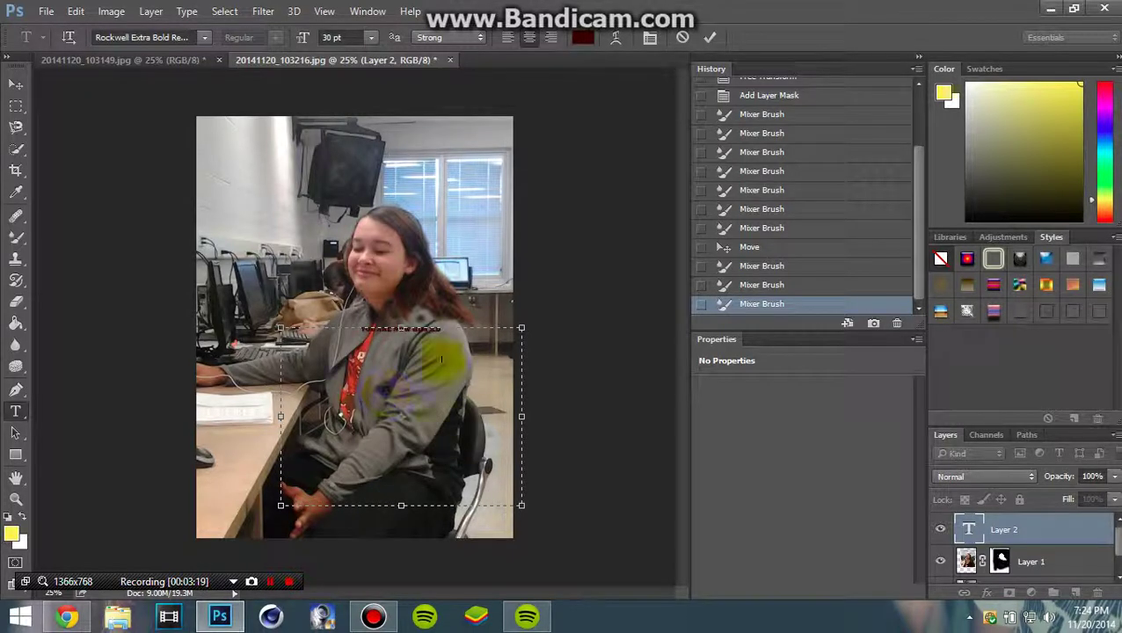
click(369, 38)
click(362, 303)
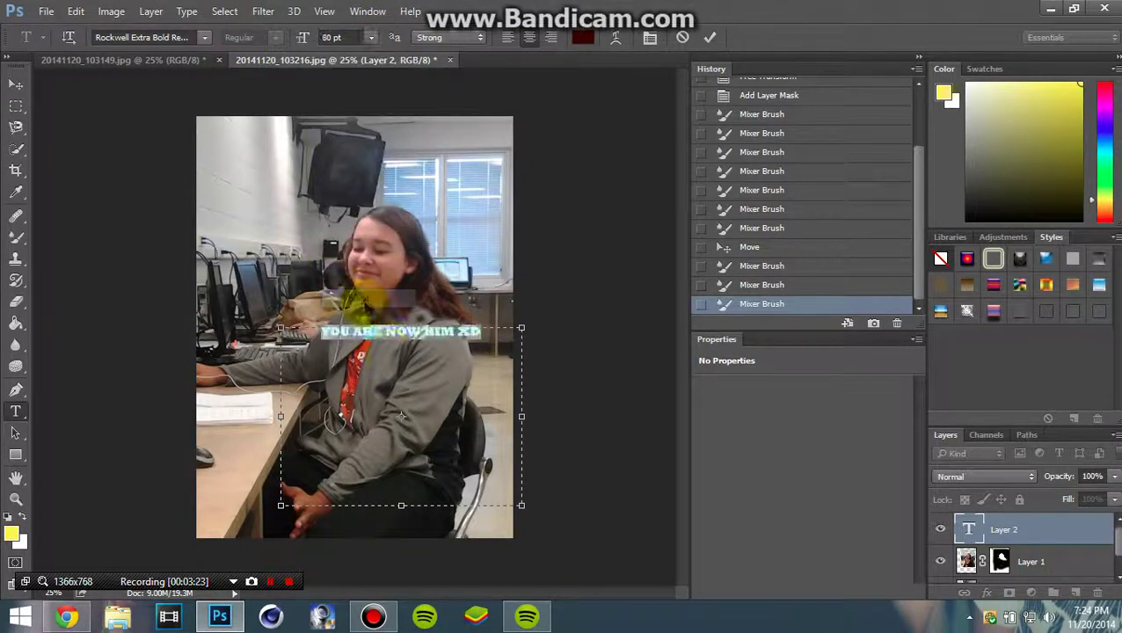
drag(415, 247, 381, 303)
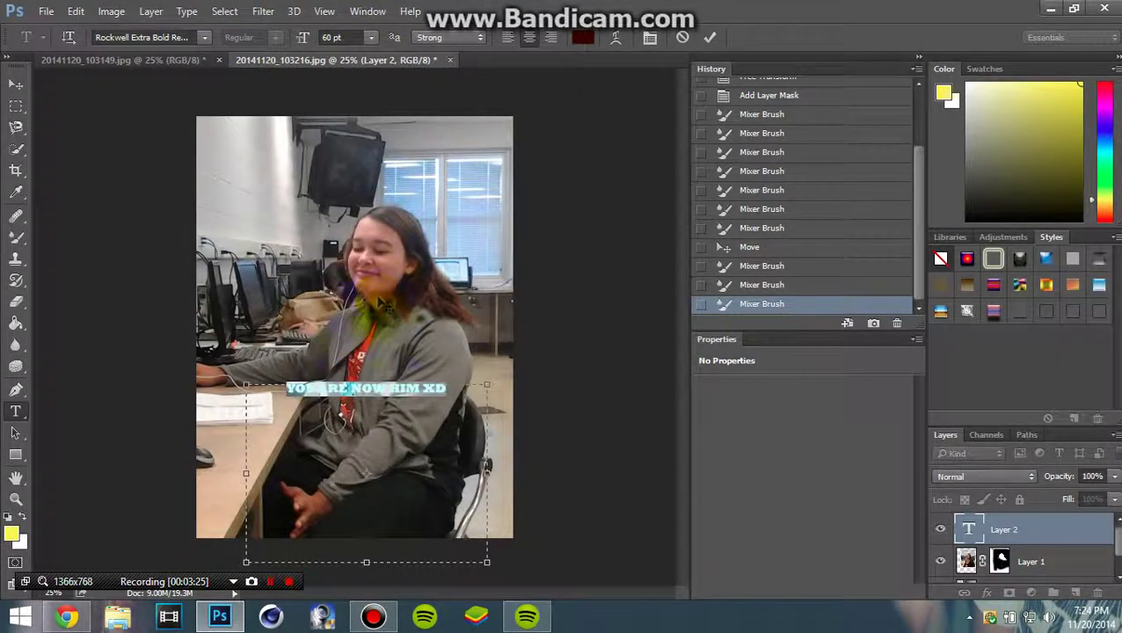
click(368, 40)
click(369, 312)
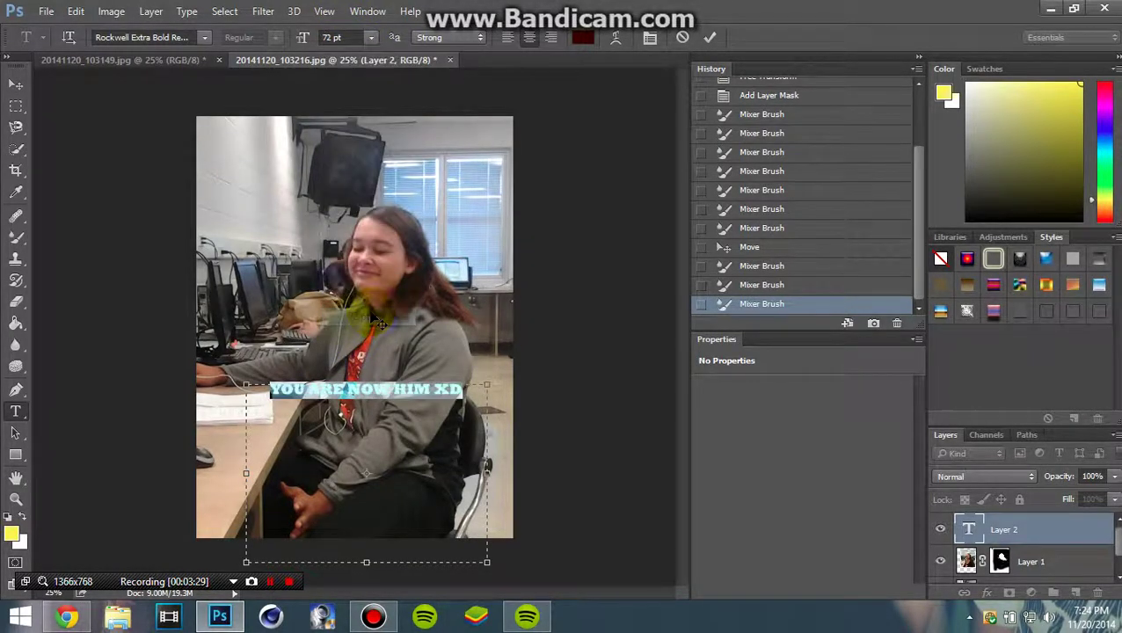
Change the caption colour to green 02ff5b.
click(16, 532)
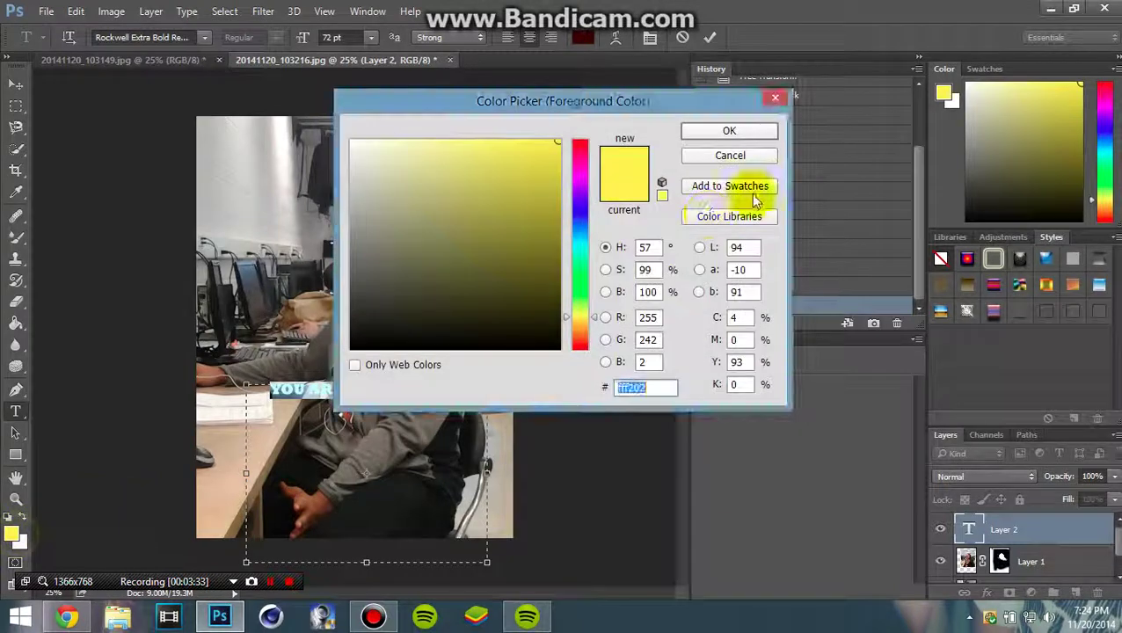
click(588, 267)
click(728, 130)
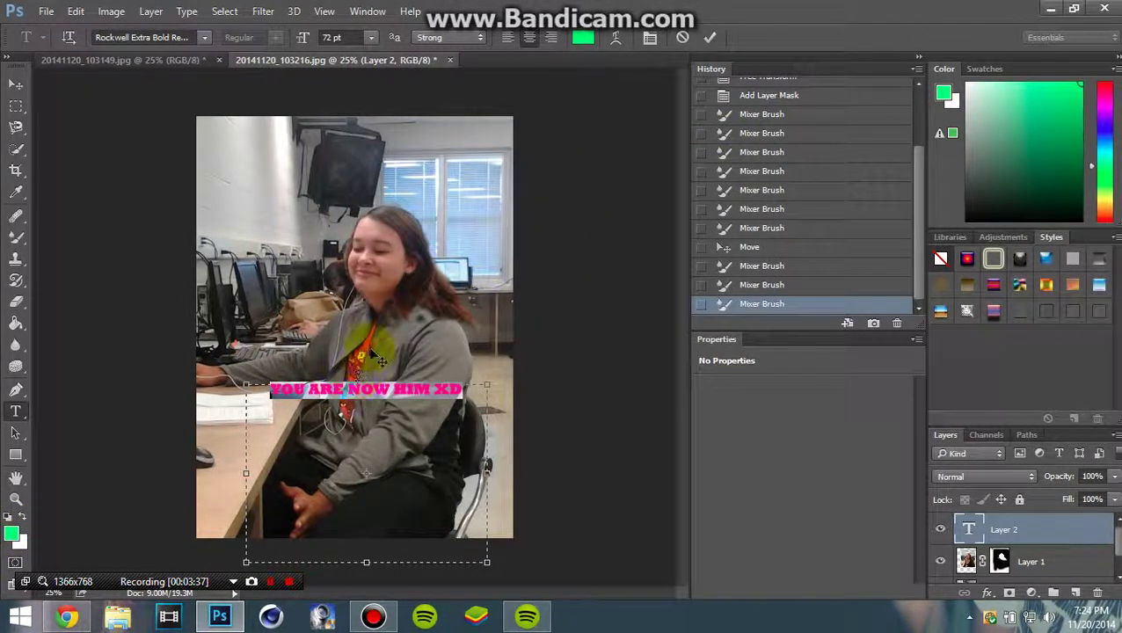
Drag the caption lower so it sits across the girl's lap.
drag(380, 360, 373, 373)
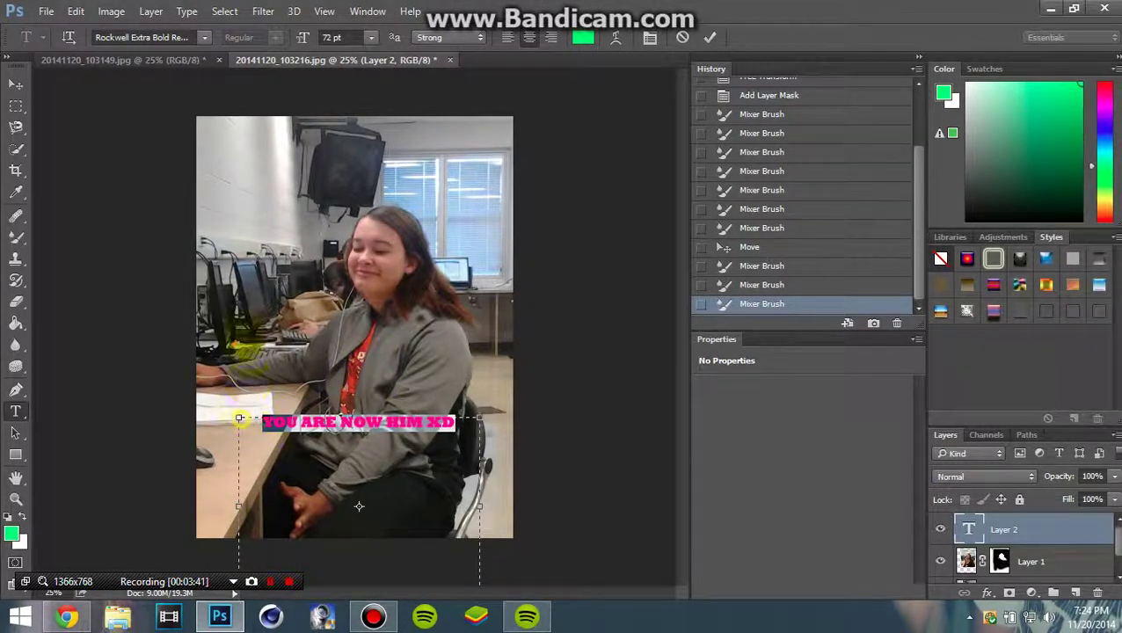
mouse_move(239, 419)
mouse_down()
mouse_move(235, 330)
mouse_move(231, 463)
mouse_up()
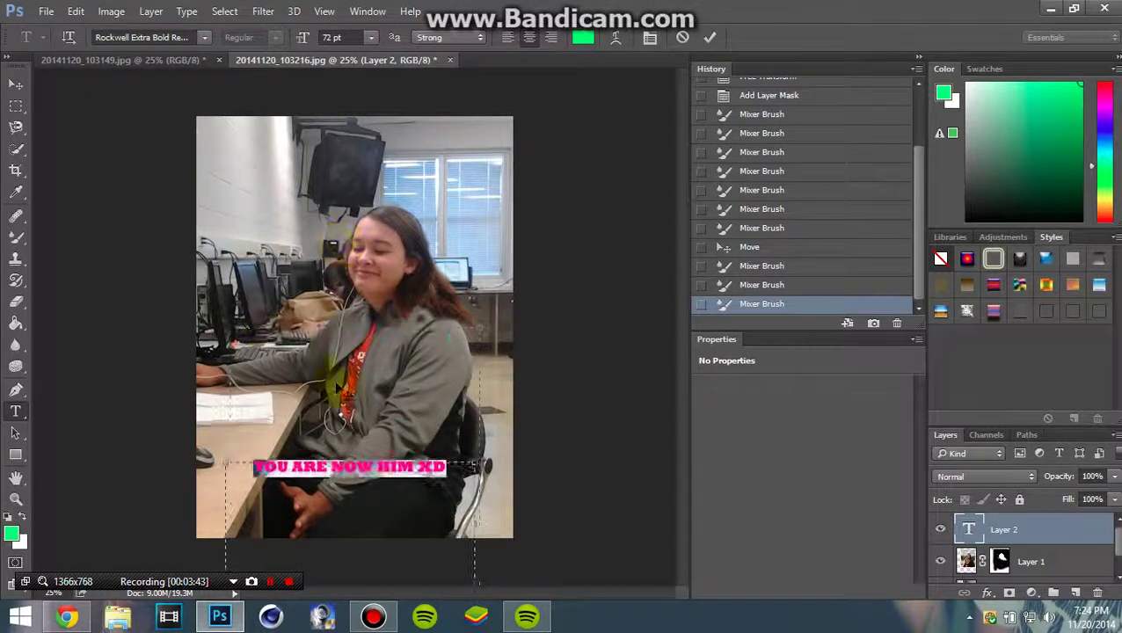
drag(338, 387, 347, 356)
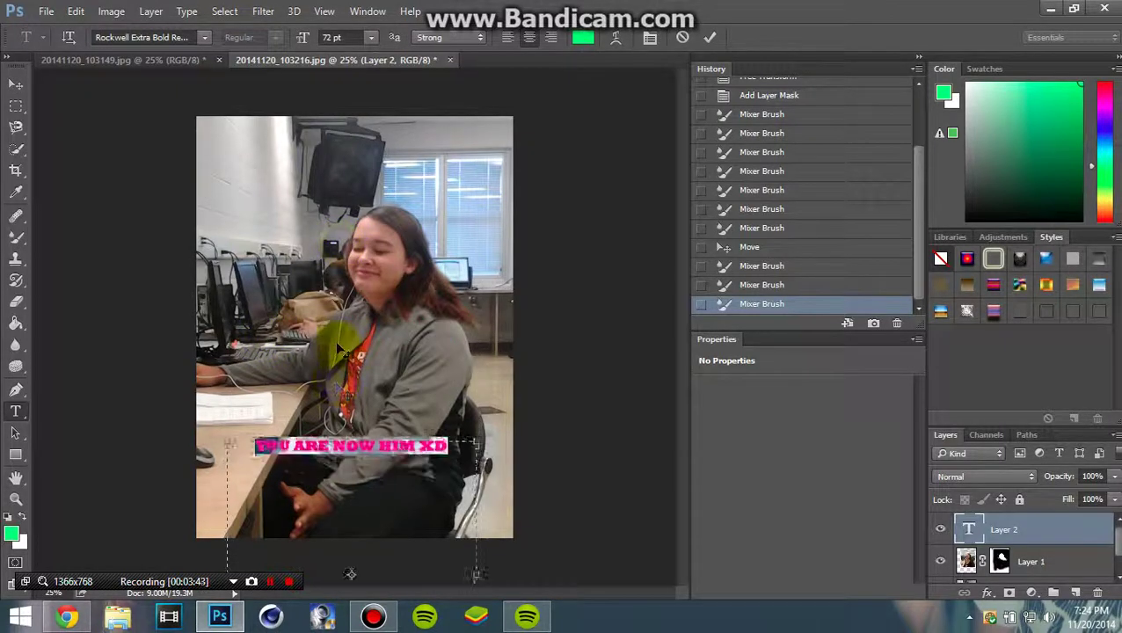
Save the composite as a quality-12 JPEG named 'wweee' and minimise Photoshop.
click(46, 11)
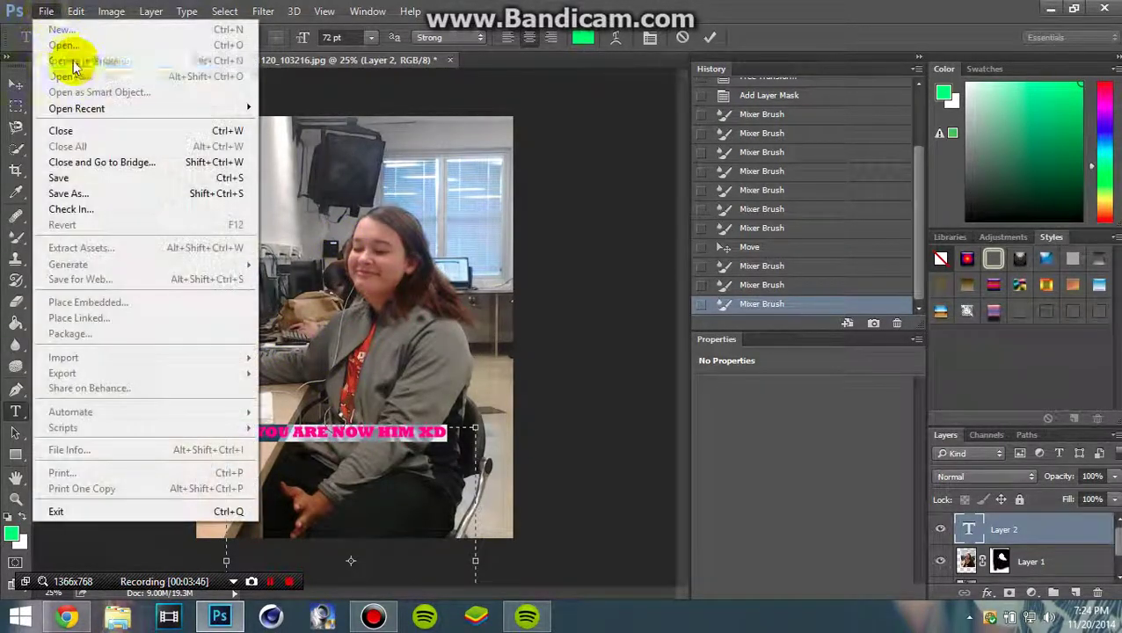
click(88, 193)
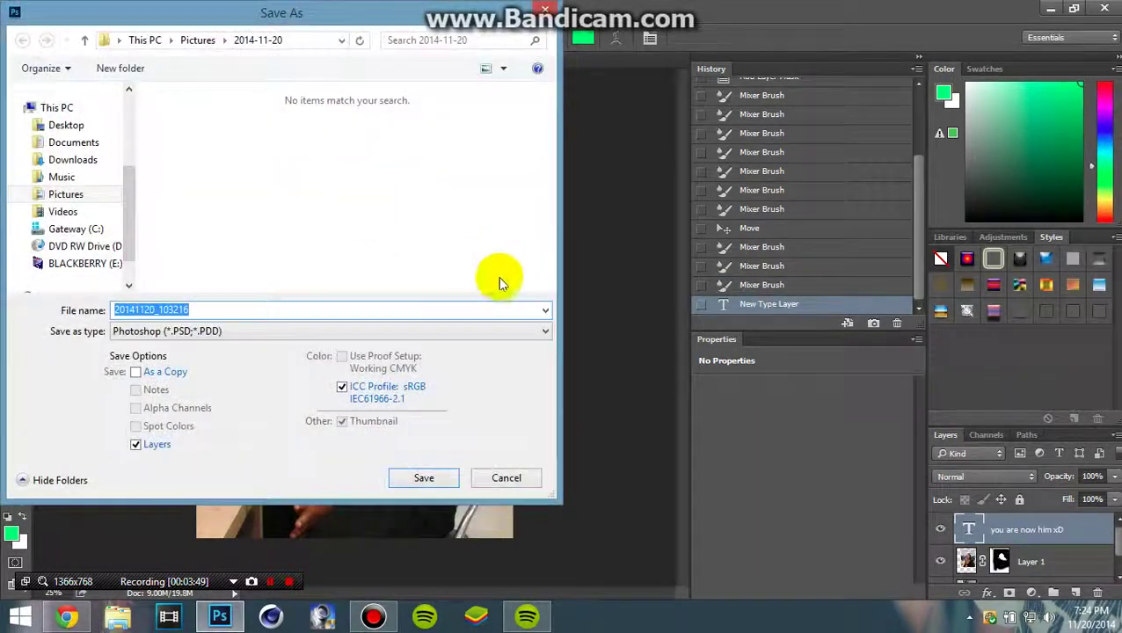
click(525, 337)
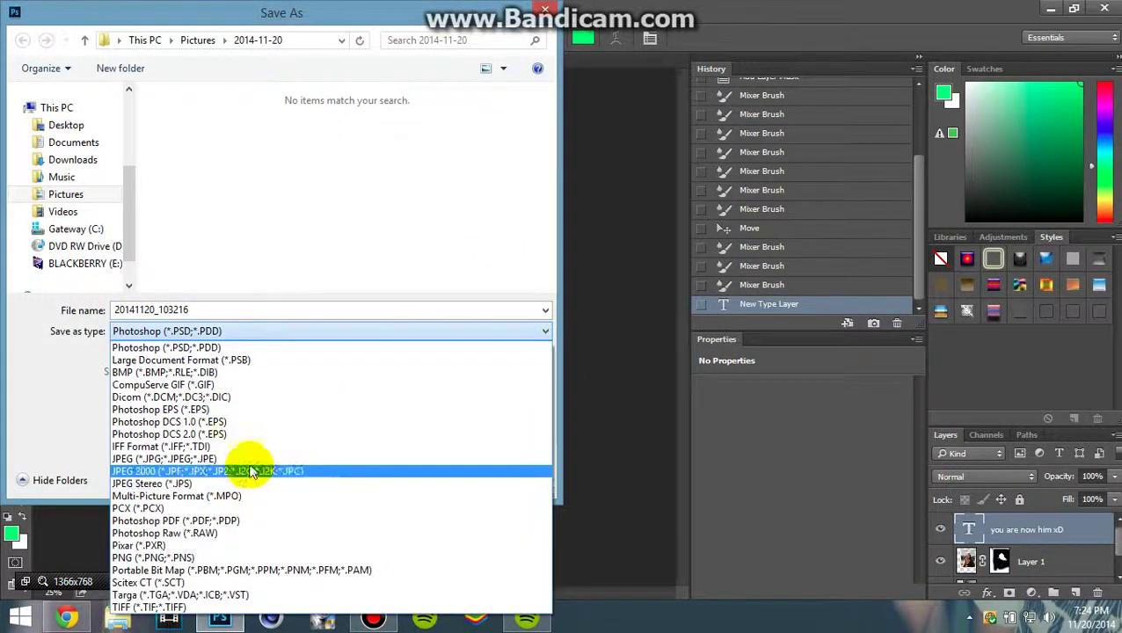
click(251, 469)
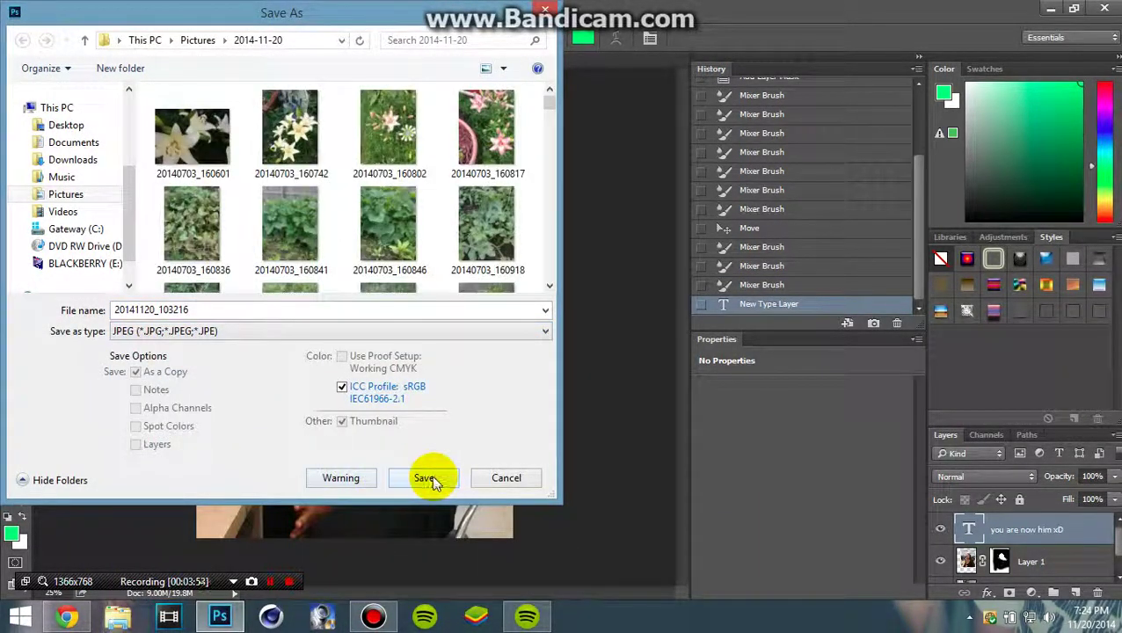
double_click(384, 312)
text(wweee)
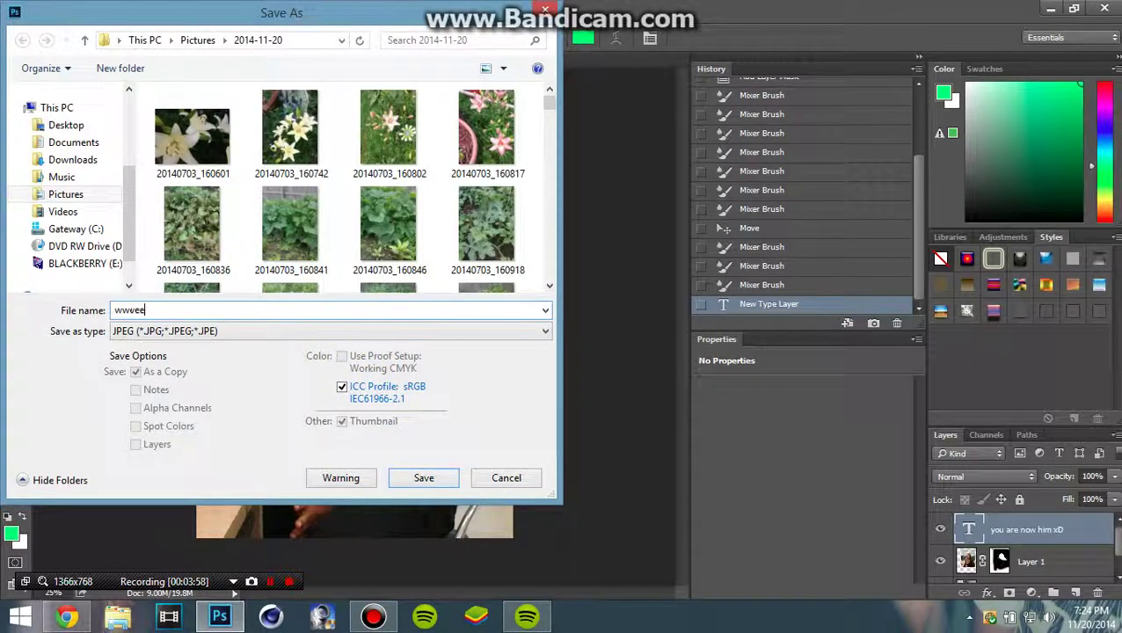
click(425, 478)
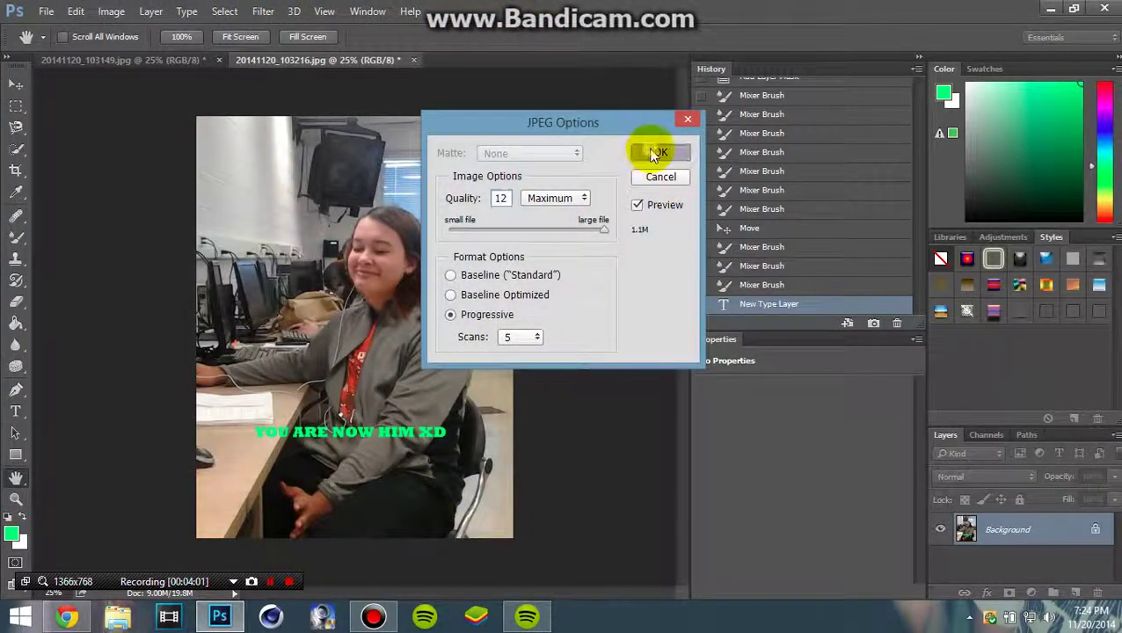
click(658, 153)
click(1050, 8)
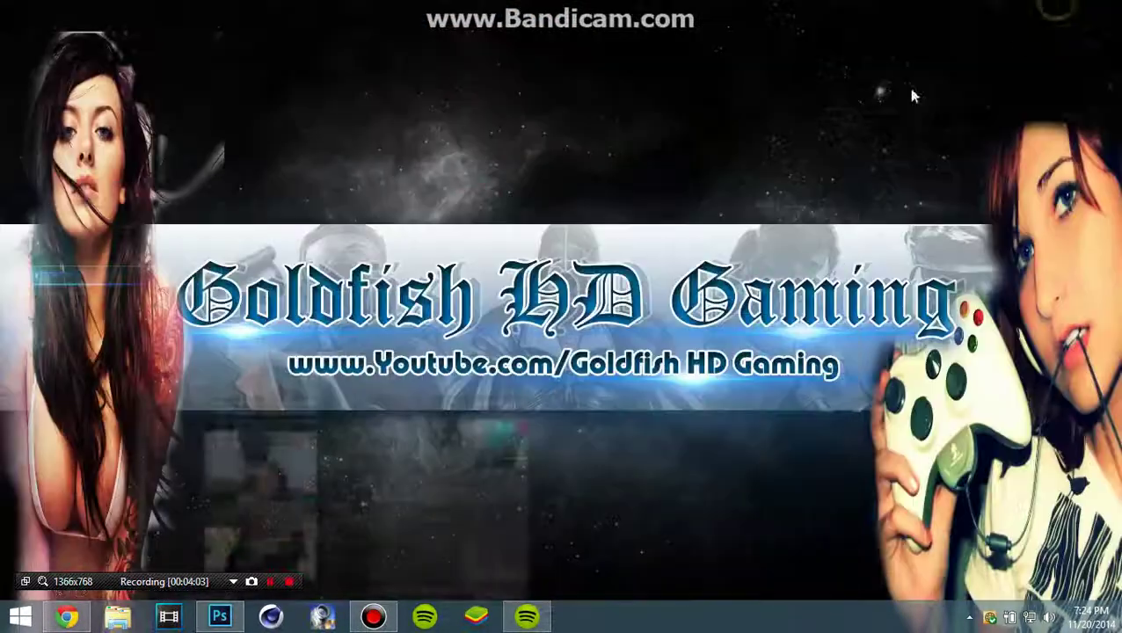
Open Personalize's Desktop Background page with Picture location set to Pictures Library.
right_click(619, 170)
click(656, 385)
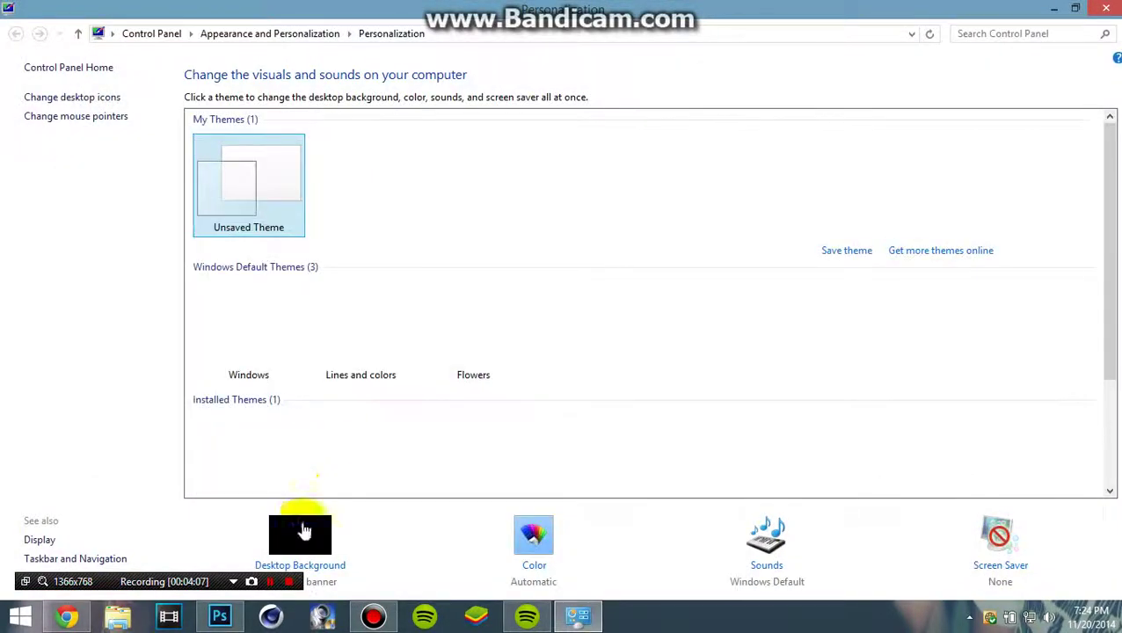
click(299, 532)
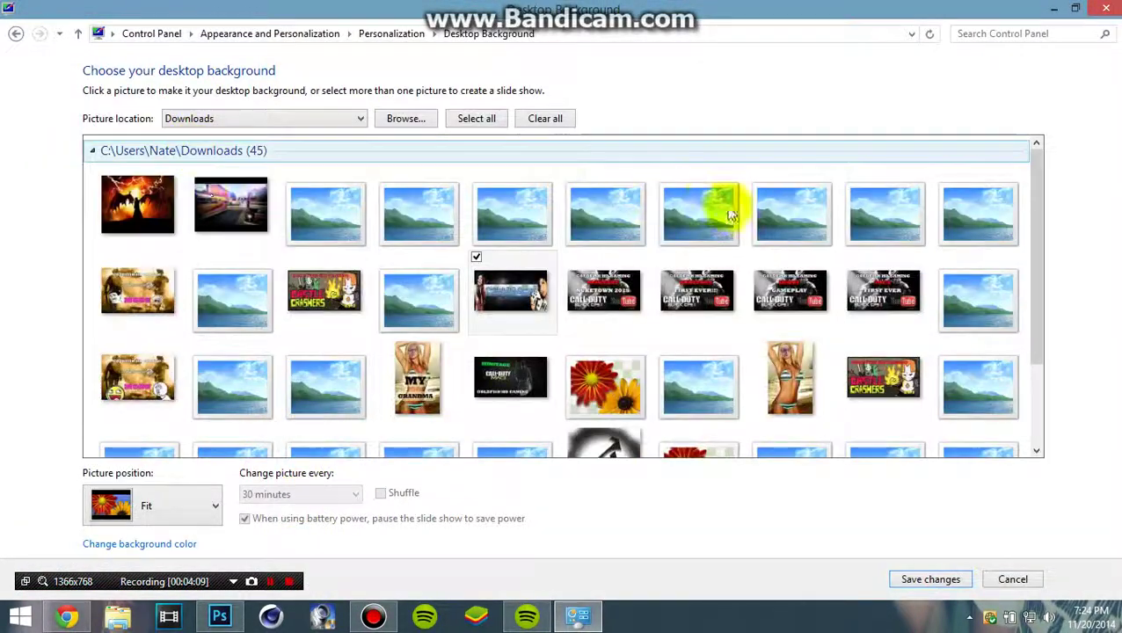
click(346, 117)
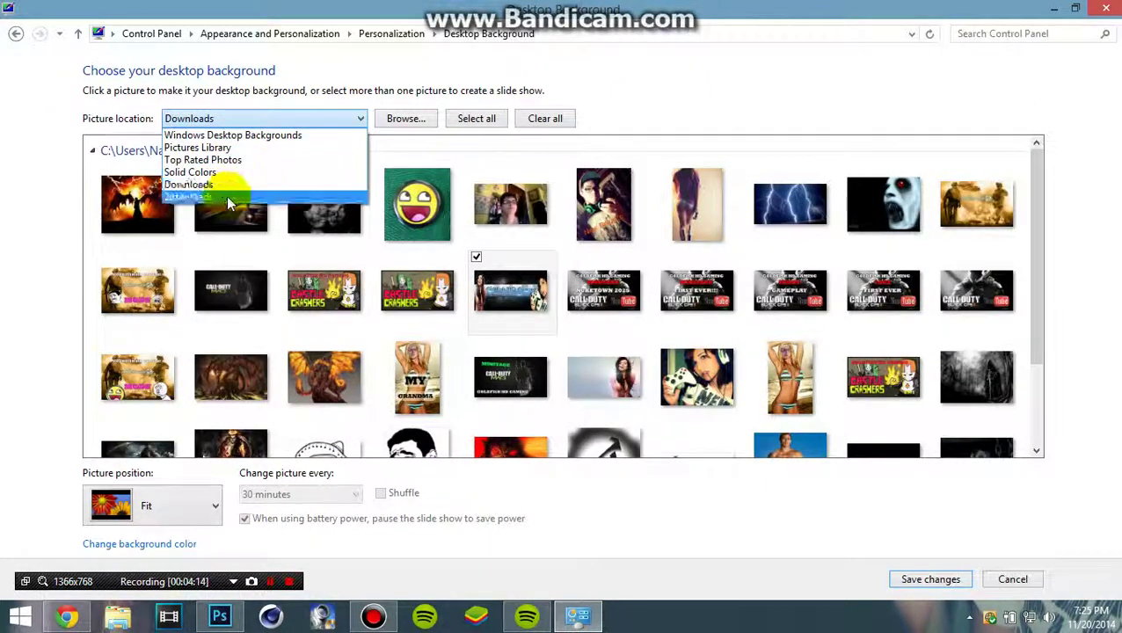
click(215, 147)
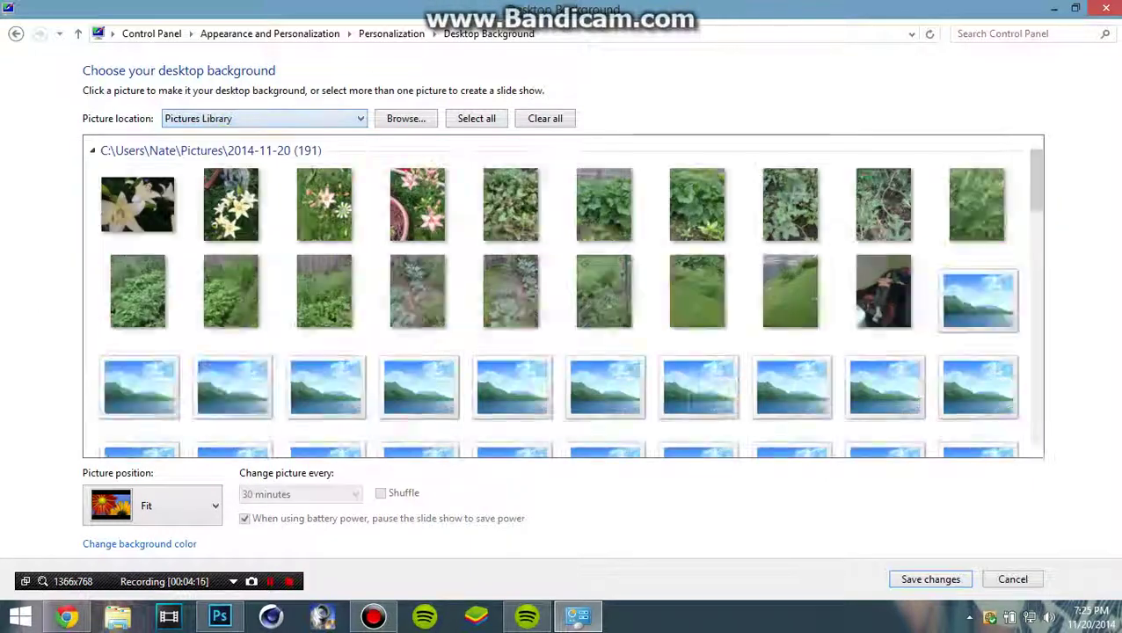
drag(1036, 182, 1033, 440)
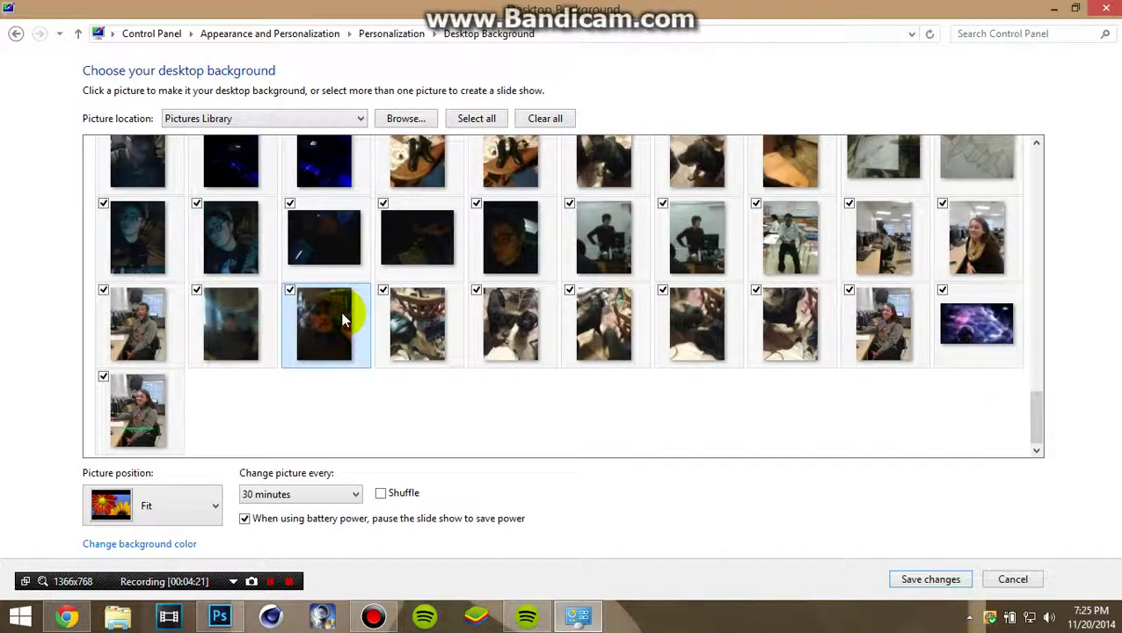
Tick only the captioned composite thumbnail and keep Picture position at Fit.
click(116, 422)
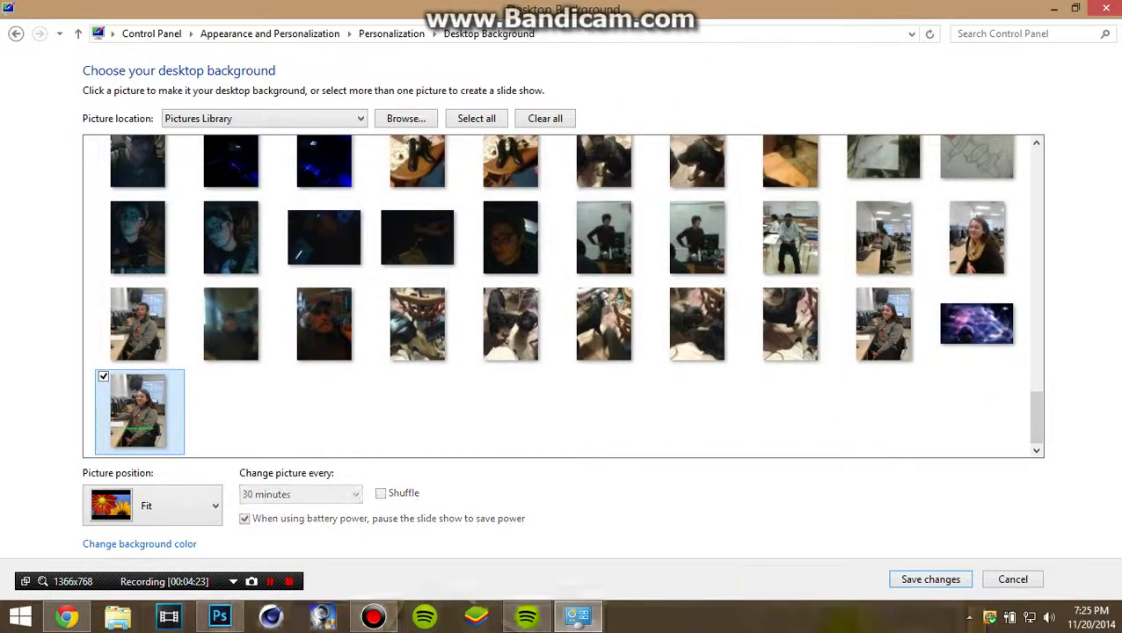
click(1048, 11)
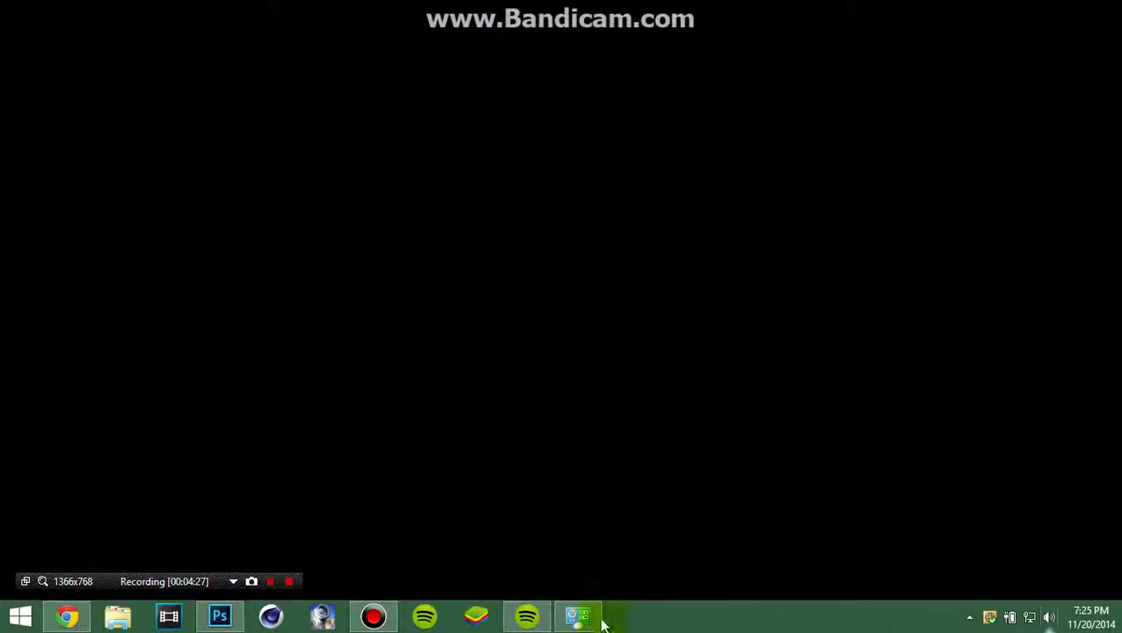
click(578, 617)
click(211, 519)
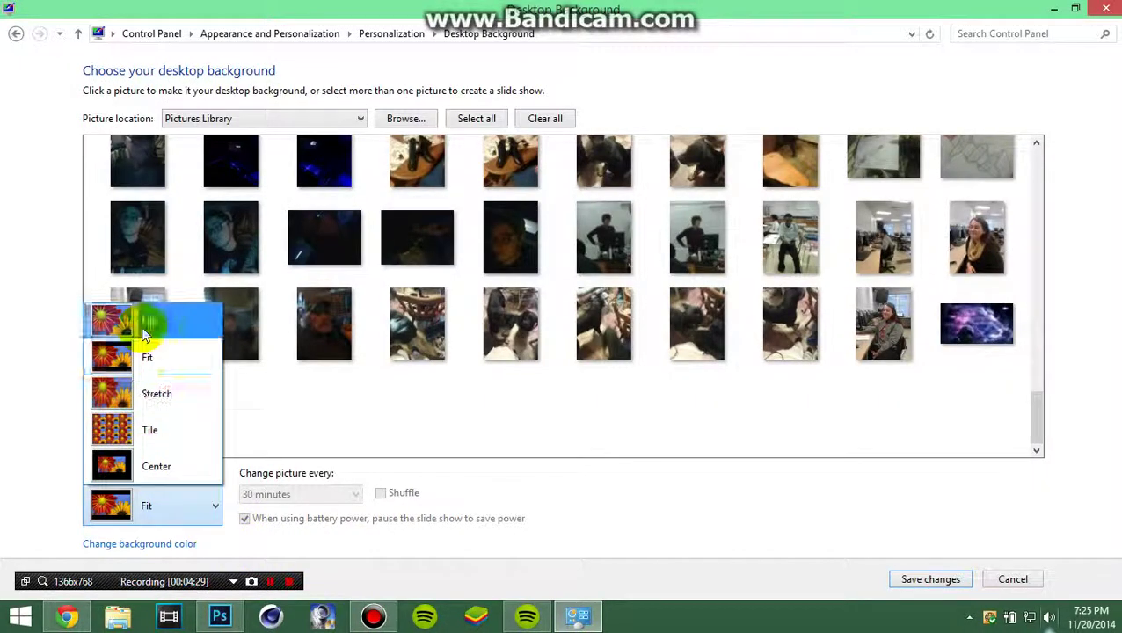
click(147, 355)
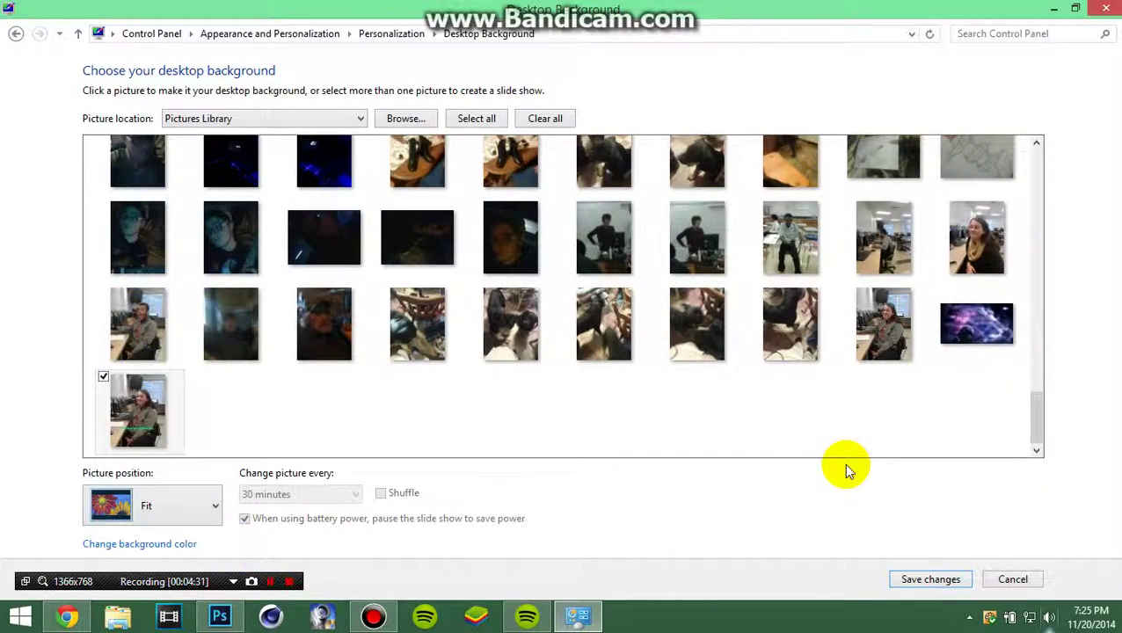
Apply the captioned photo as wallpaper, check the desktop, then bring up the screen recorder.
click(1058, 10)
click(598, 611)
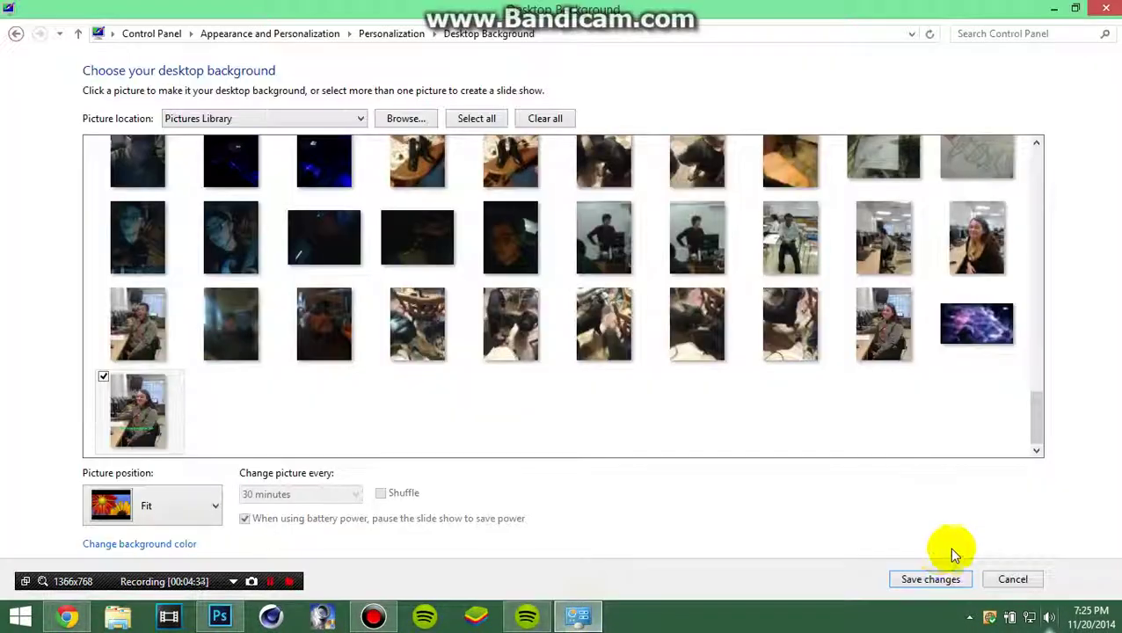
click(141, 419)
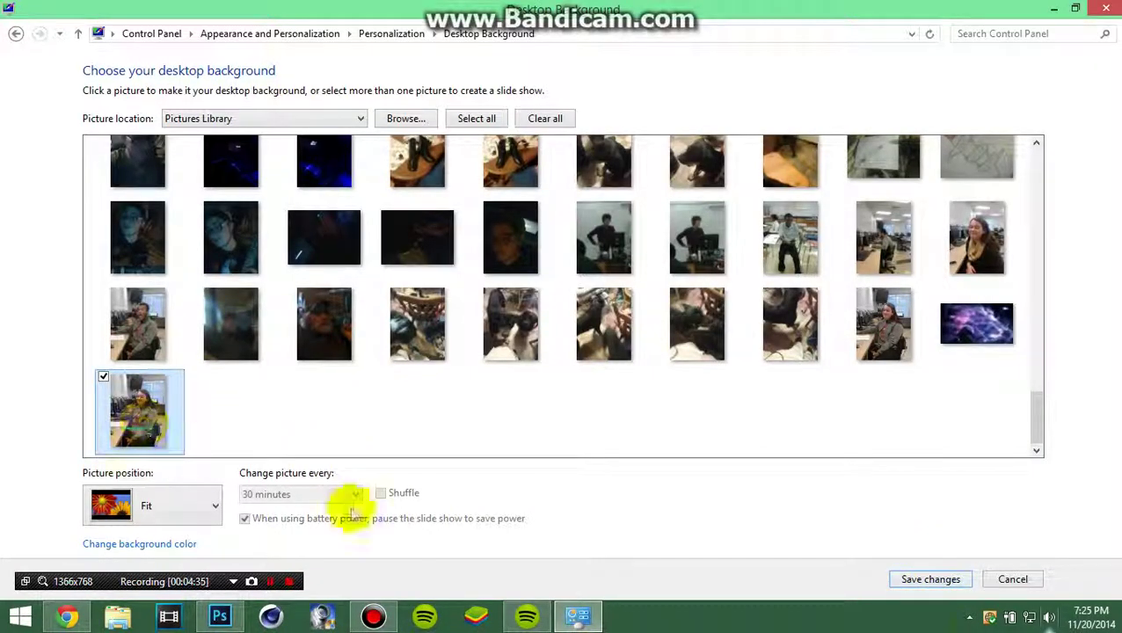
click(1052, 8)
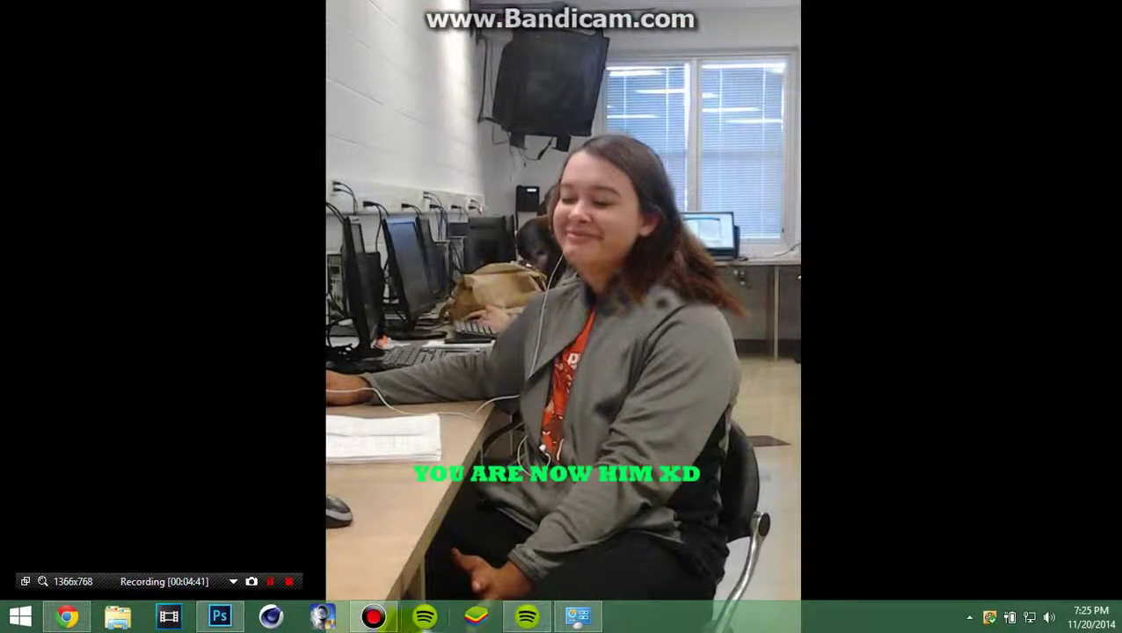
click(373, 618)
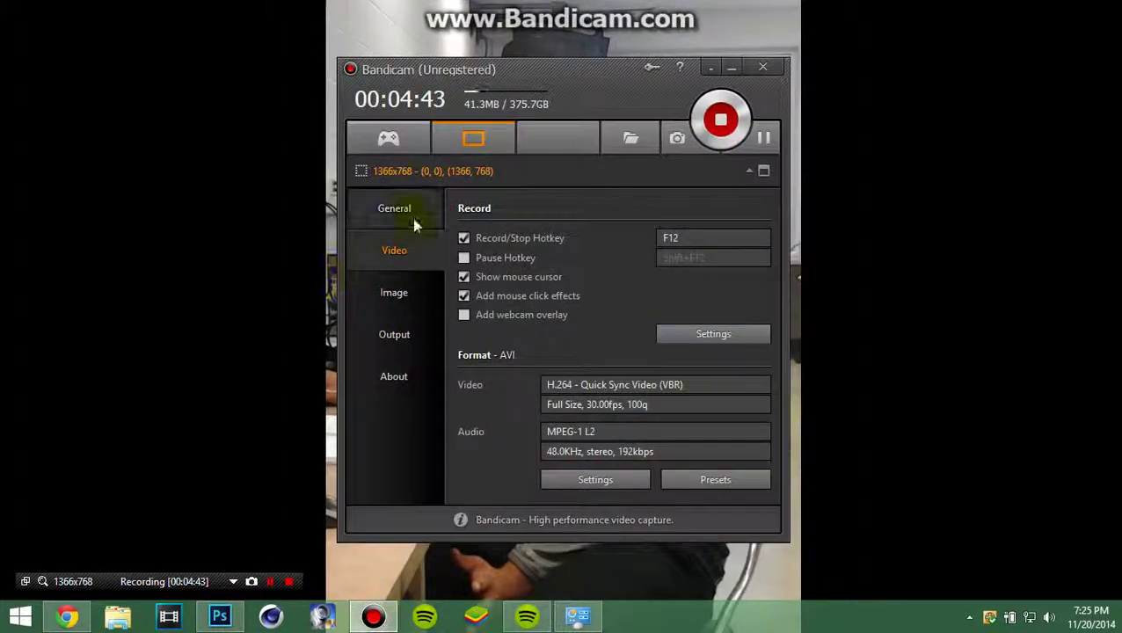